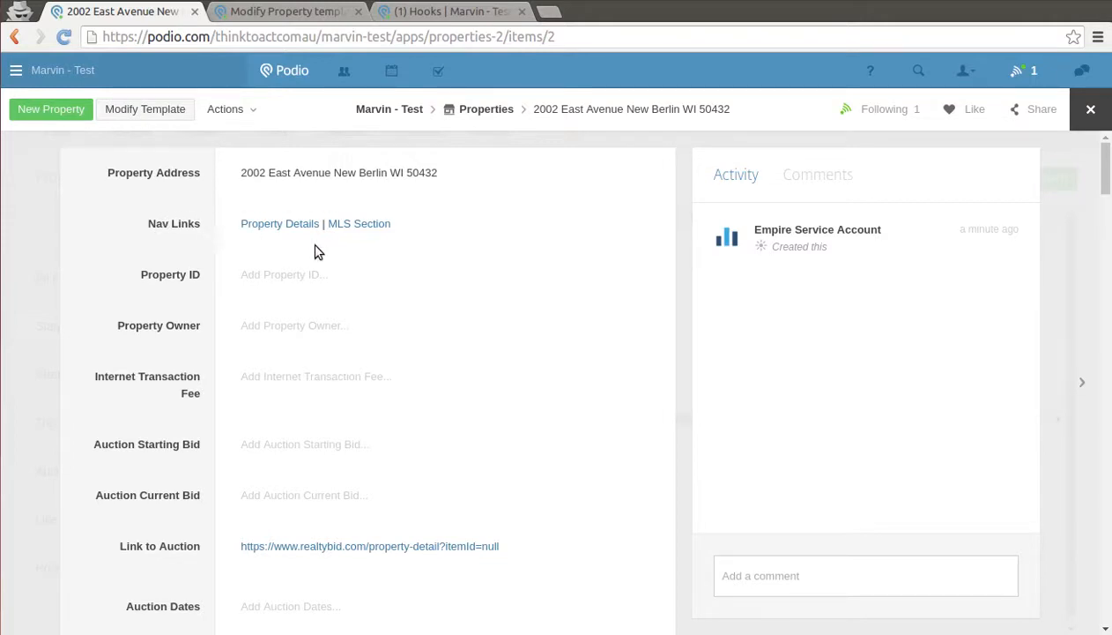
- Look through the fields of the open property item, from Property Address down to the Geotag section
click(250, 284)
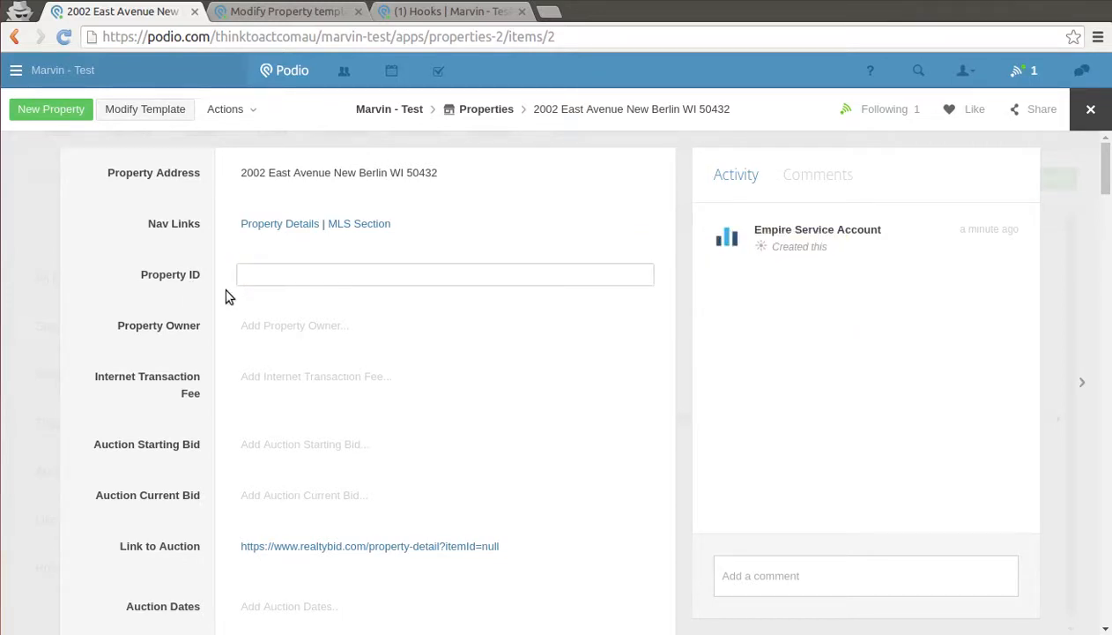
click(225, 297)
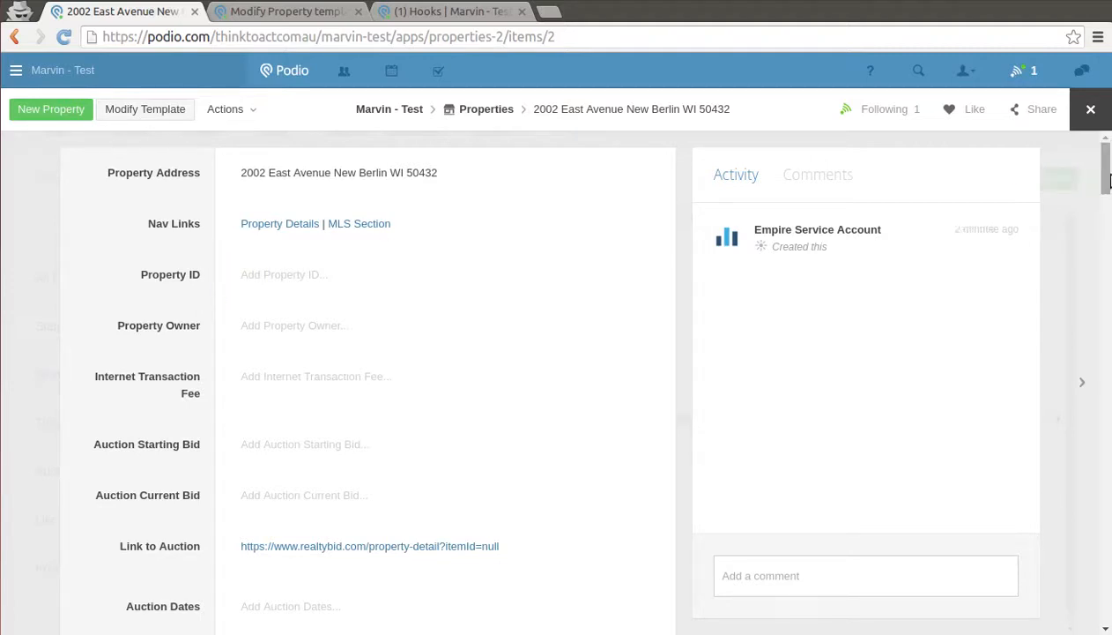
mouse_move(1108, 180)
mouse_down()
mouse_move(1103, 456)
mouse_move(1108, 163)
mouse_up()
drag(1109, 176, 1106, 313)
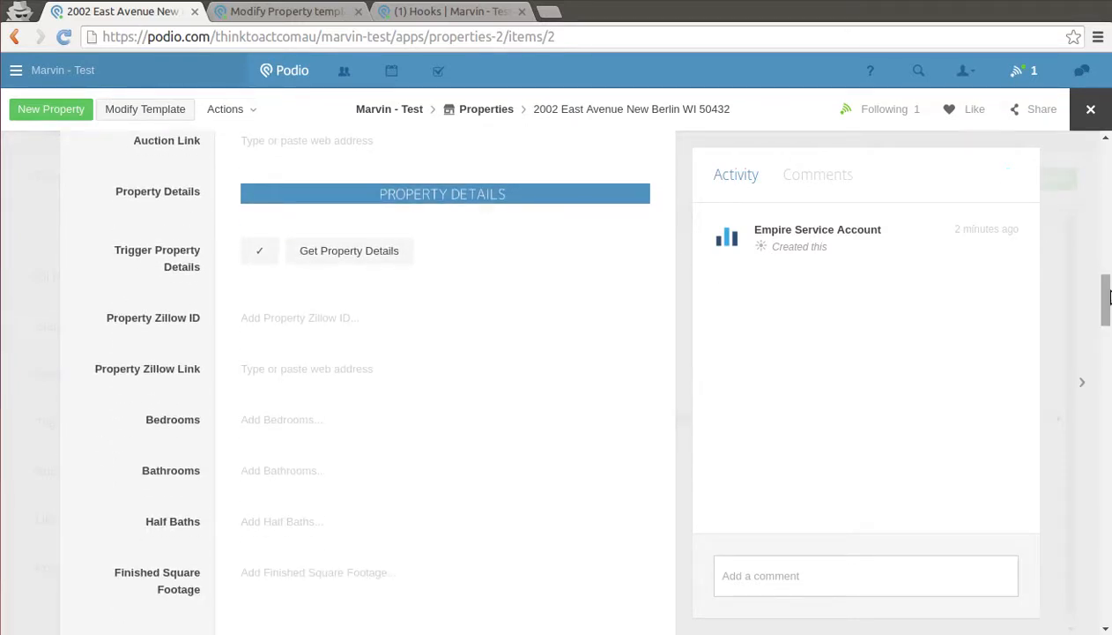
drag(1107, 304, 1108, 566)
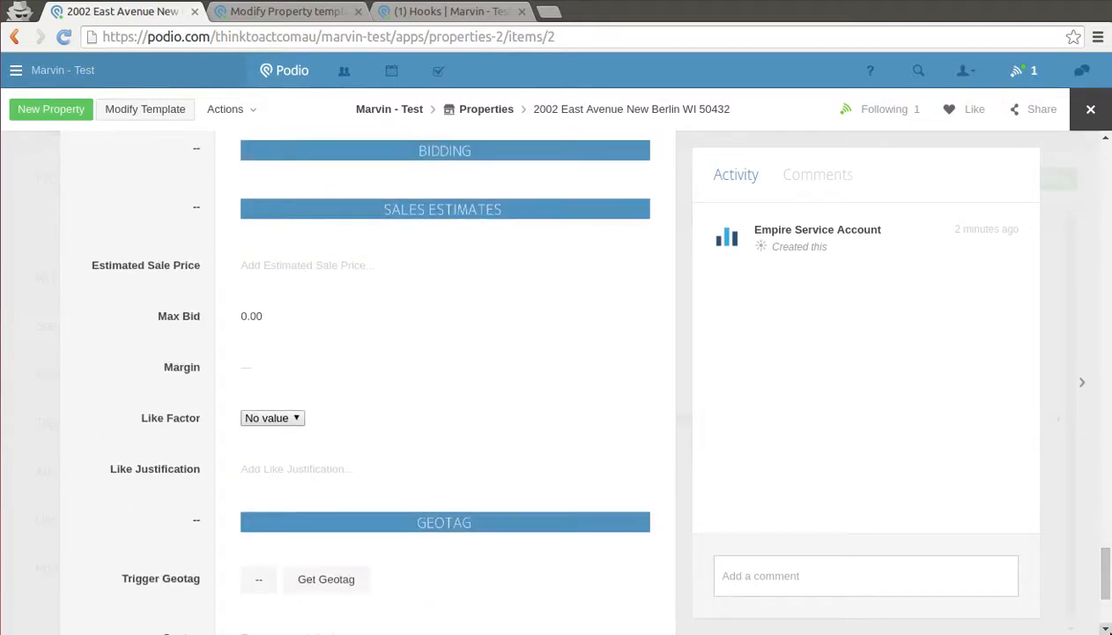
drag(1107, 564, 1107, 163)
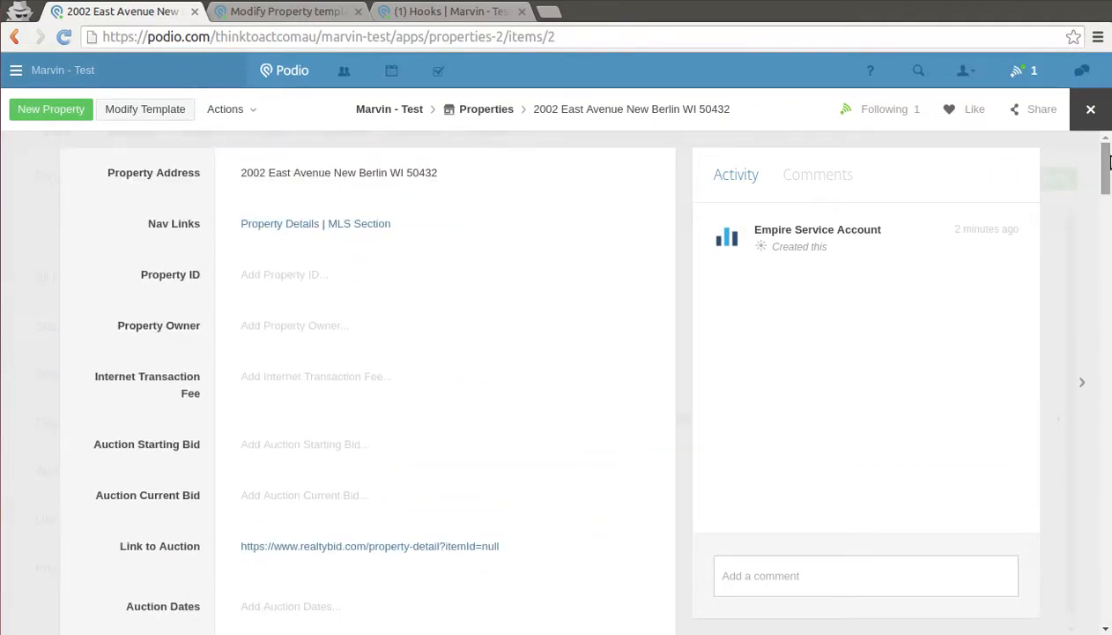
- Test the Property Details and MLS Section links in the property's Nav Links field, returning to the item's start after each
click(275, 225)
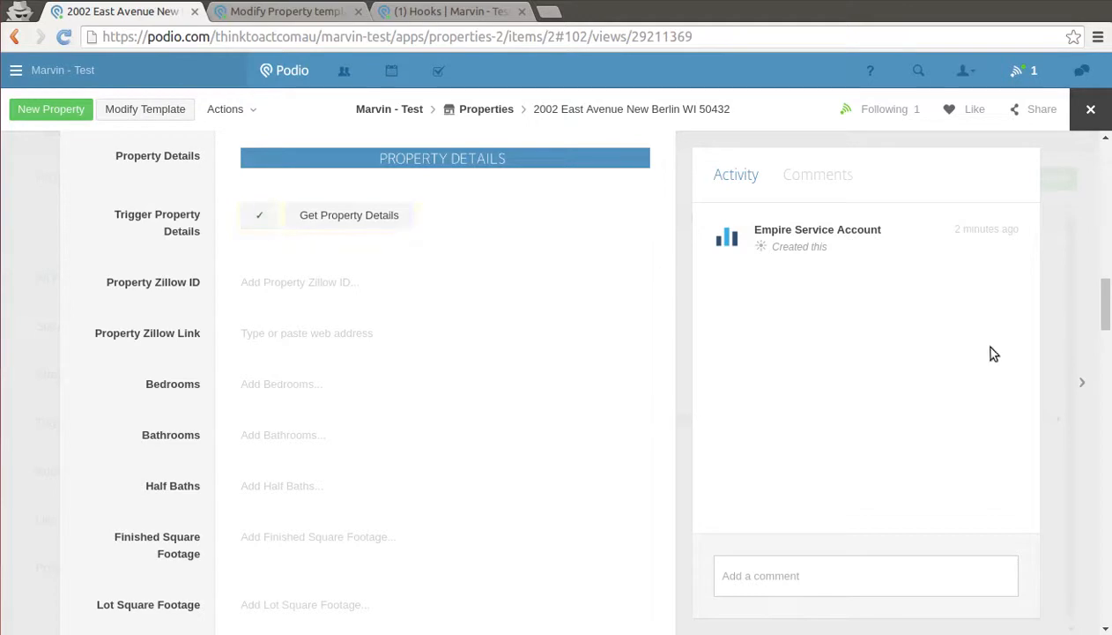
drag(1105, 304, 1108, 137)
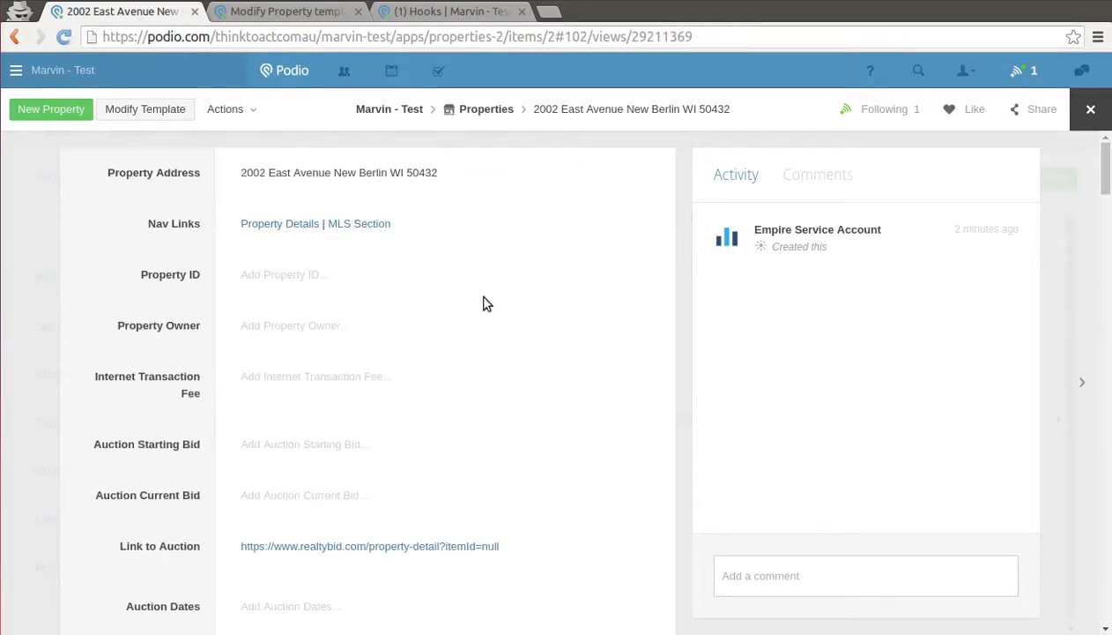
click(359, 224)
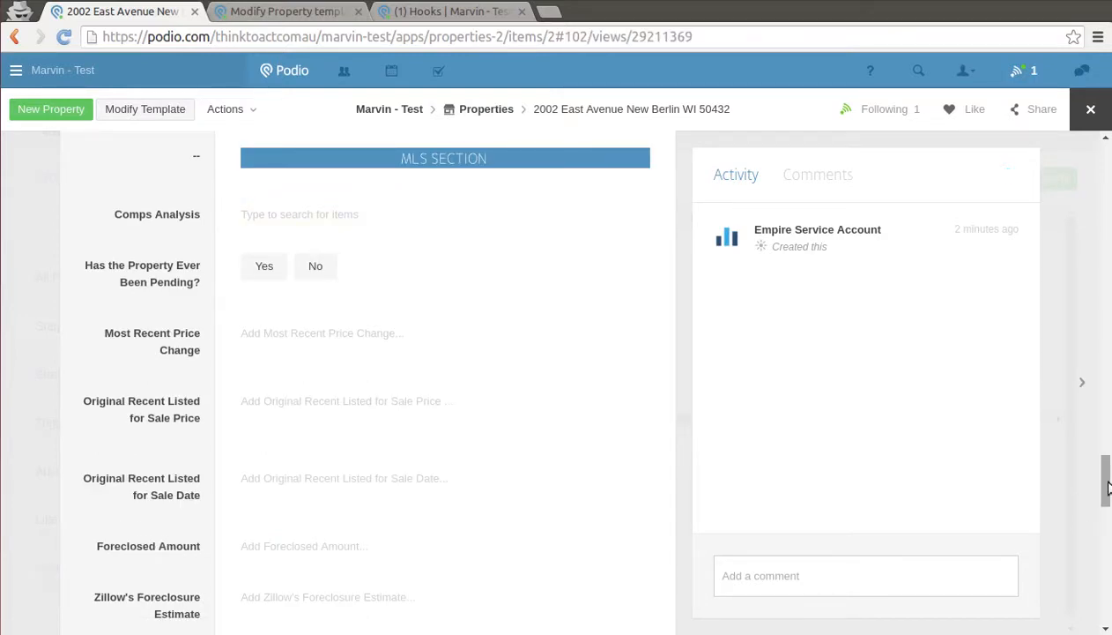
drag(1107, 489, 1107, 166)
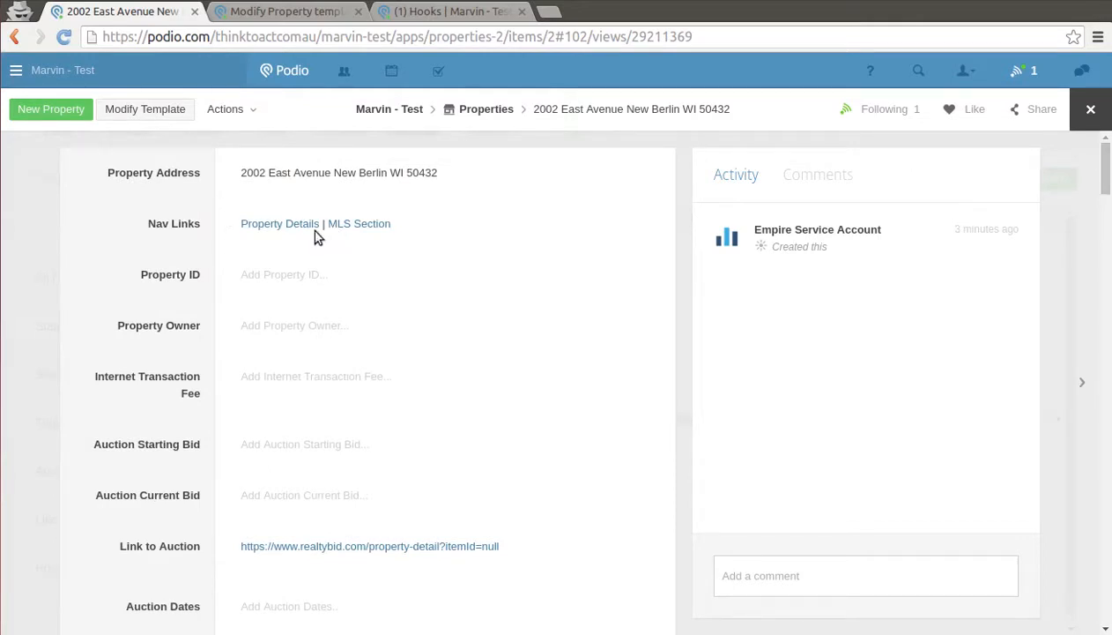
- Examine the sec1 and sec2 link definitions in the Nav Links calculation of the Properties template
click(301, 19)
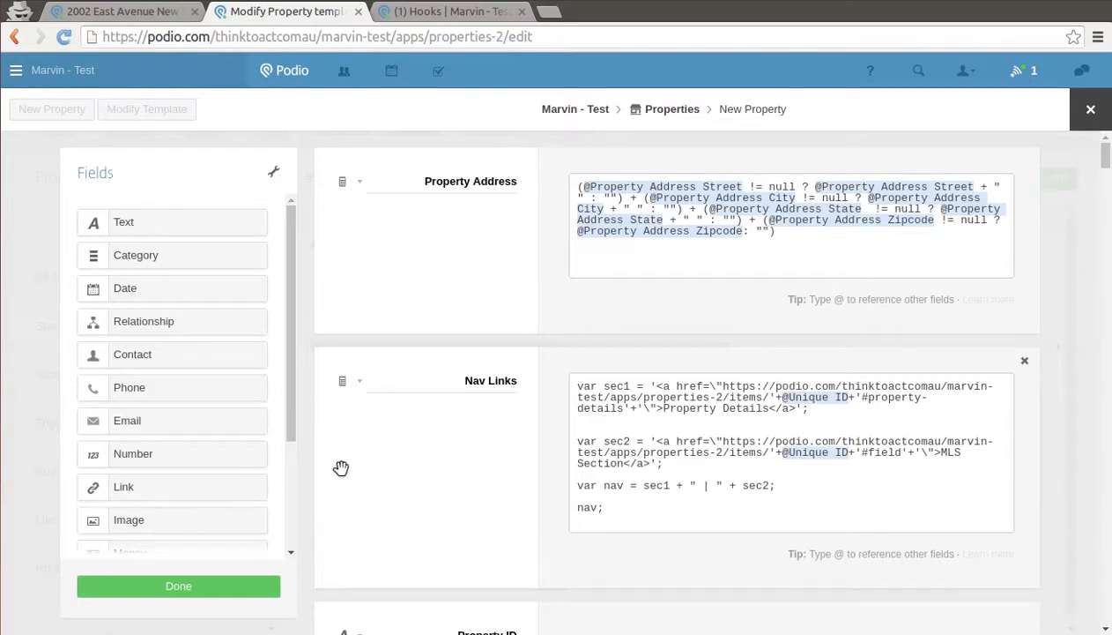
drag(288, 303, 298, 490)
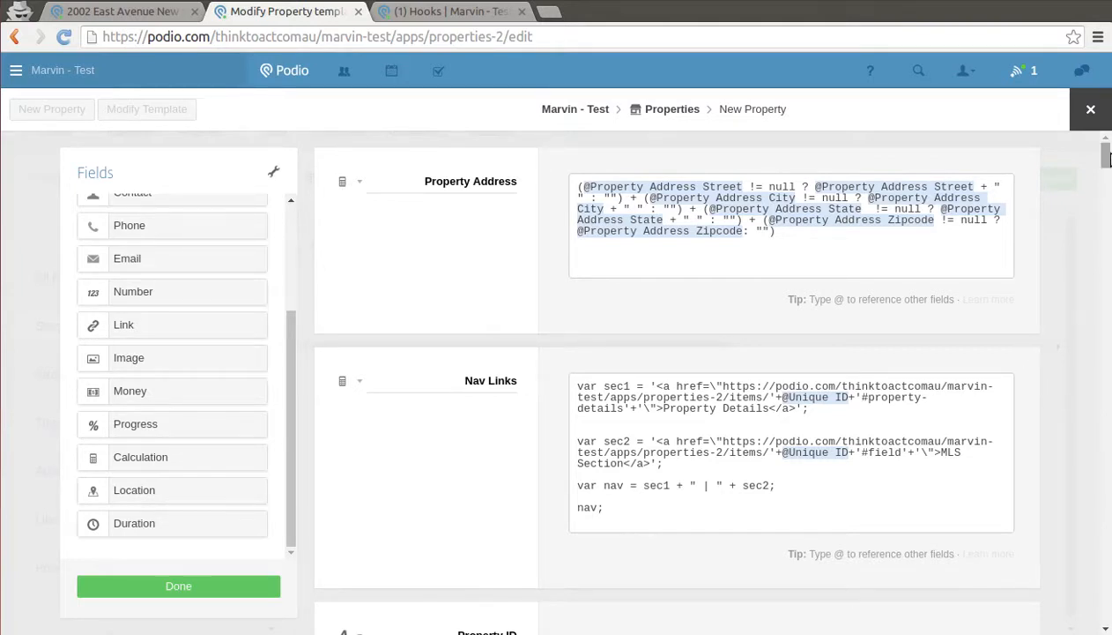
drag(1108, 158, 1109, 168)
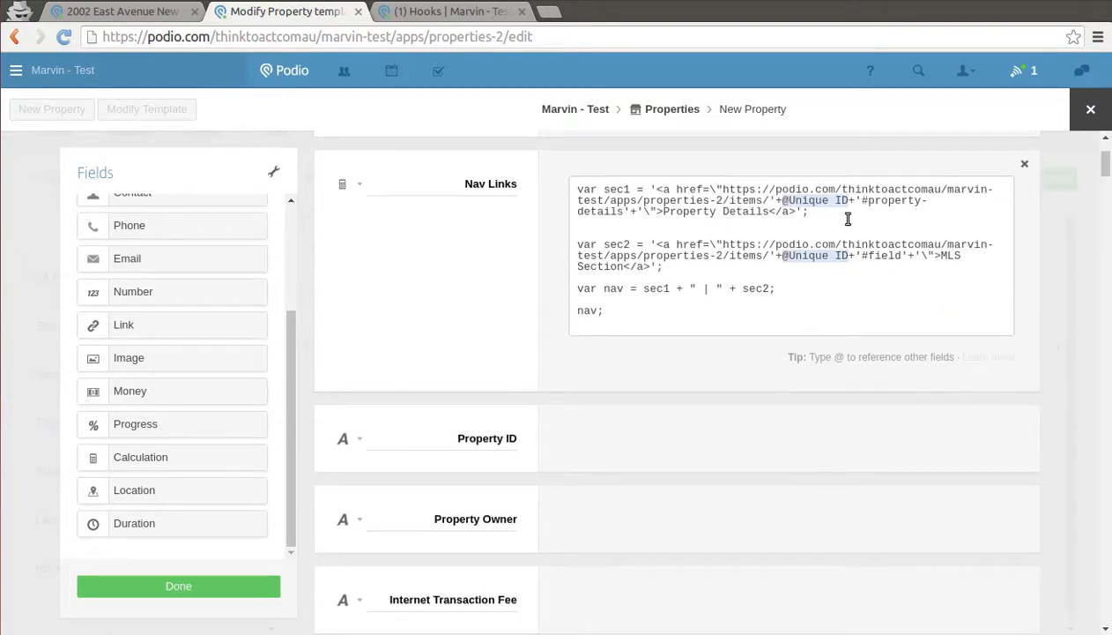
drag(848, 219, 573, 192)
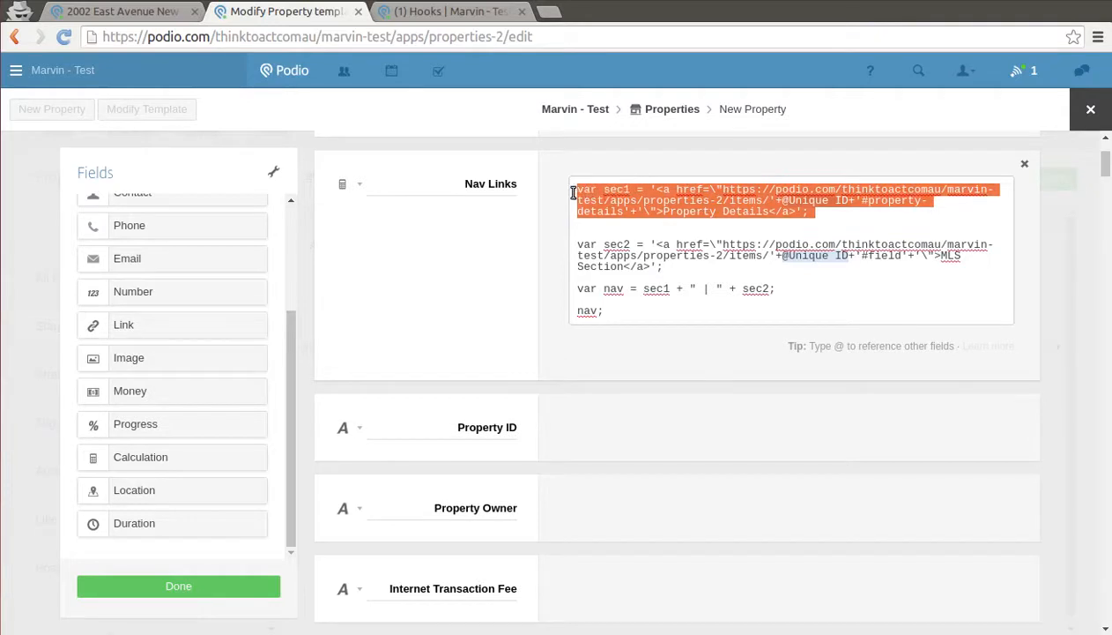
click(830, 225)
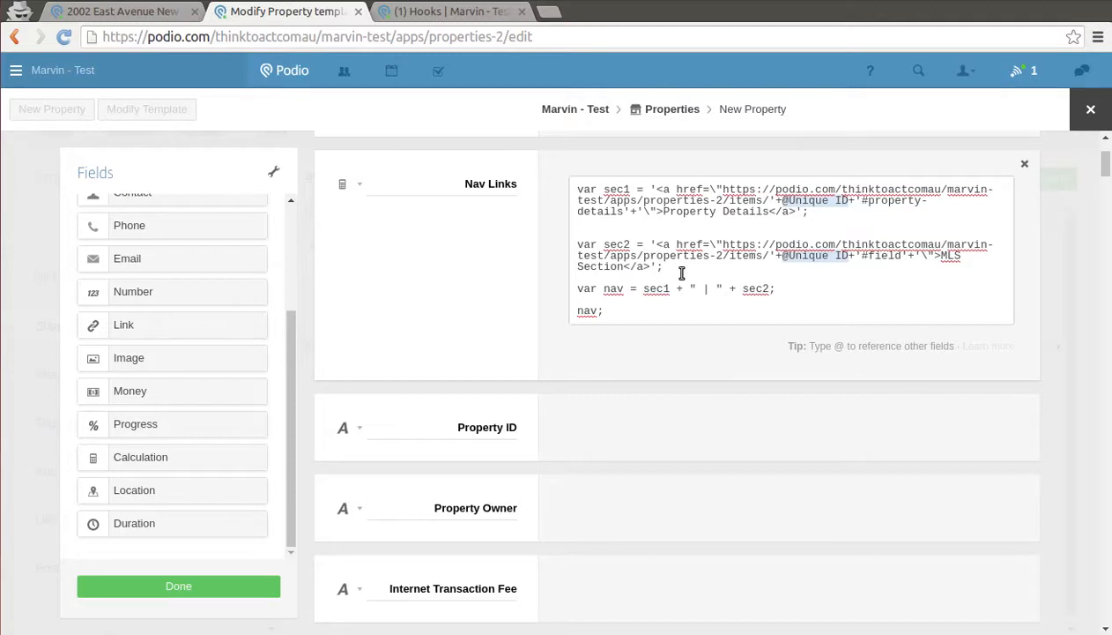
drag(681, 273, 559, 240)
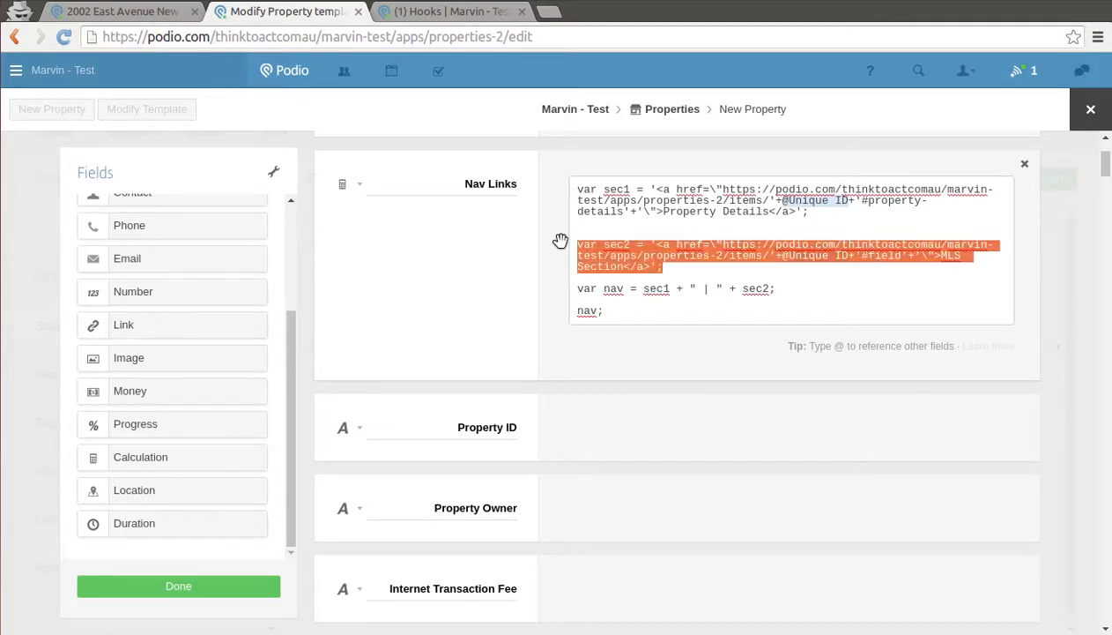
click(601, 225)
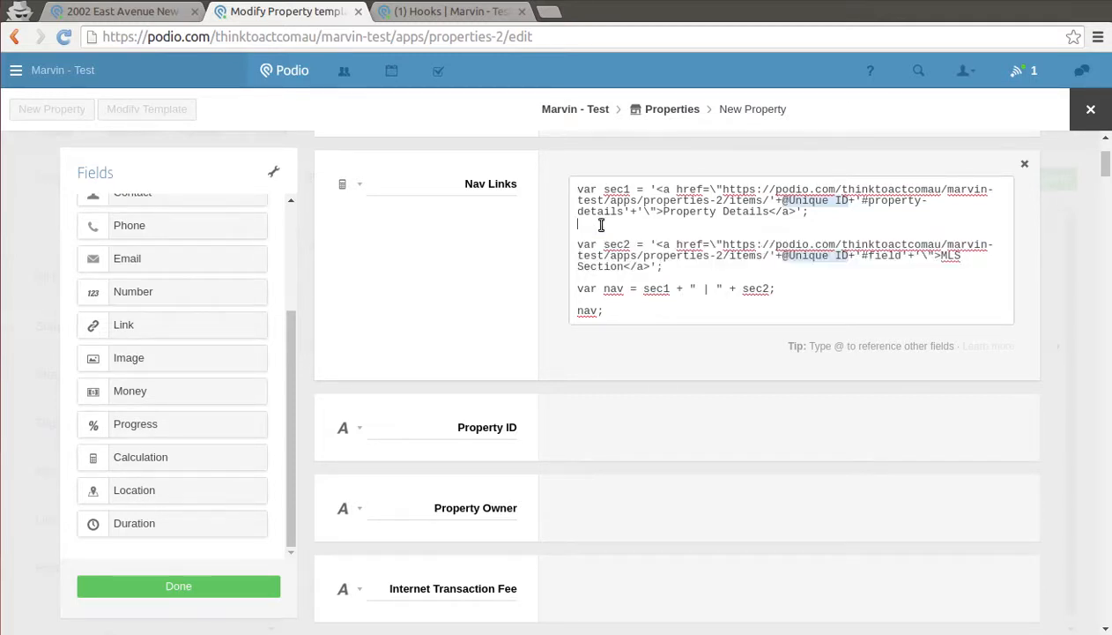
- After checking the property item's Geotag section, start a new line var sec3 = '<a href= below sec2 in the Nav Links calculation
click(150, 15)
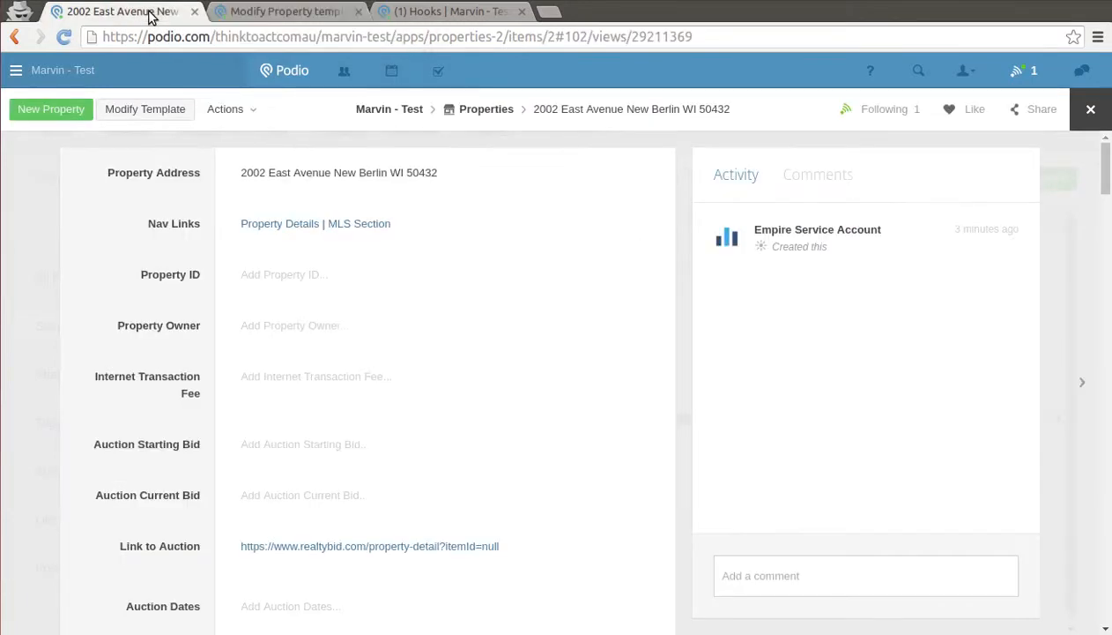
drag(1103, 167, 1108, 602)
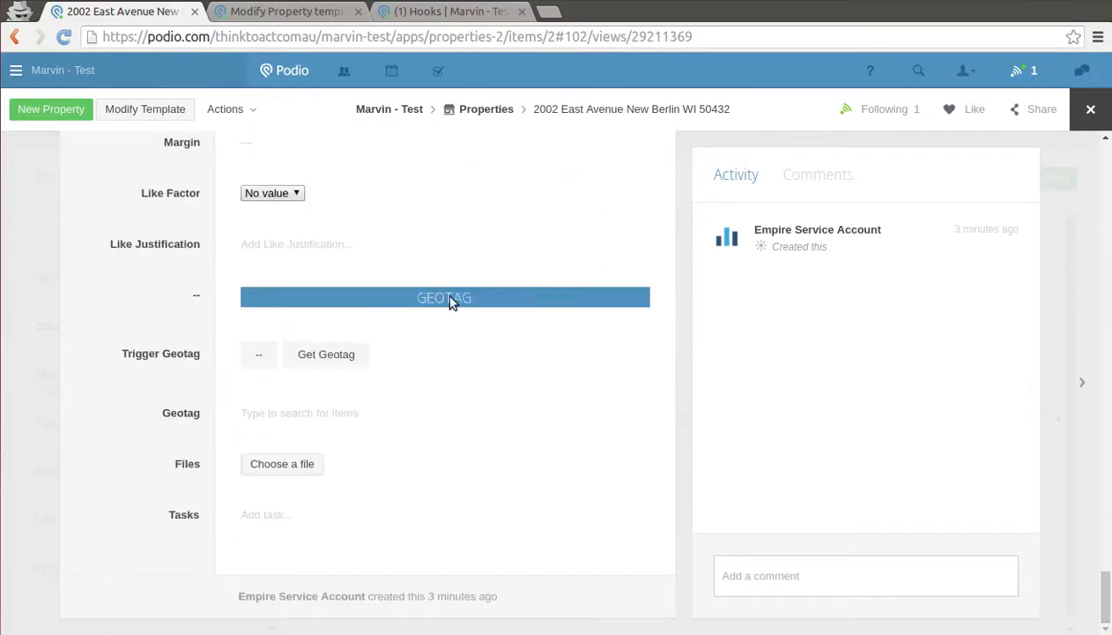
click(308, 17)
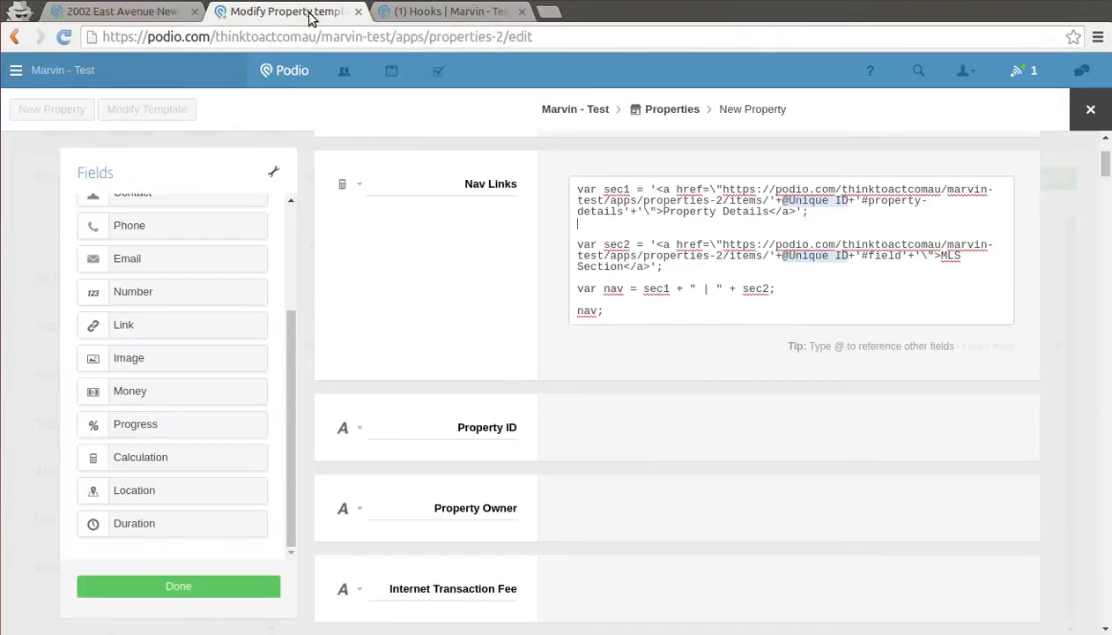
click(677, 272)
key(Return)
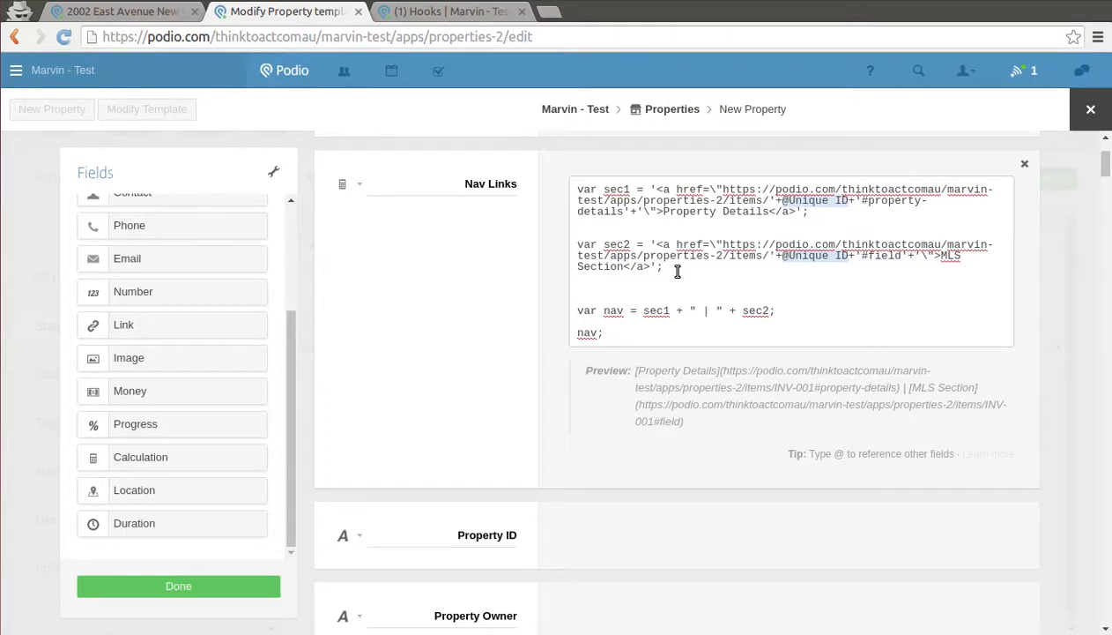
text(var sec3)
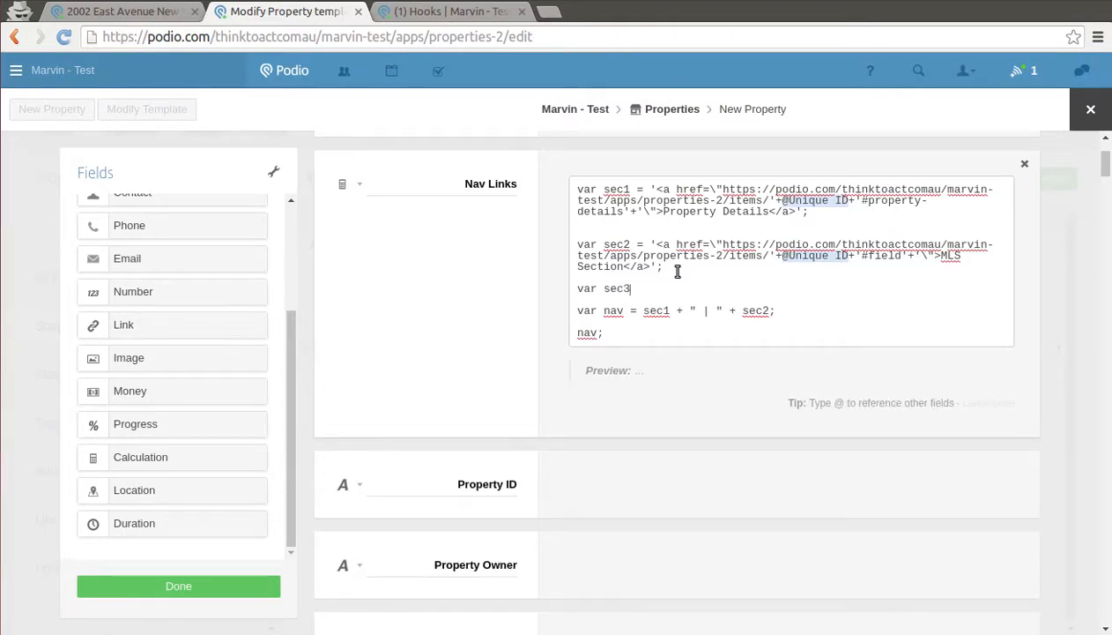
text( = )
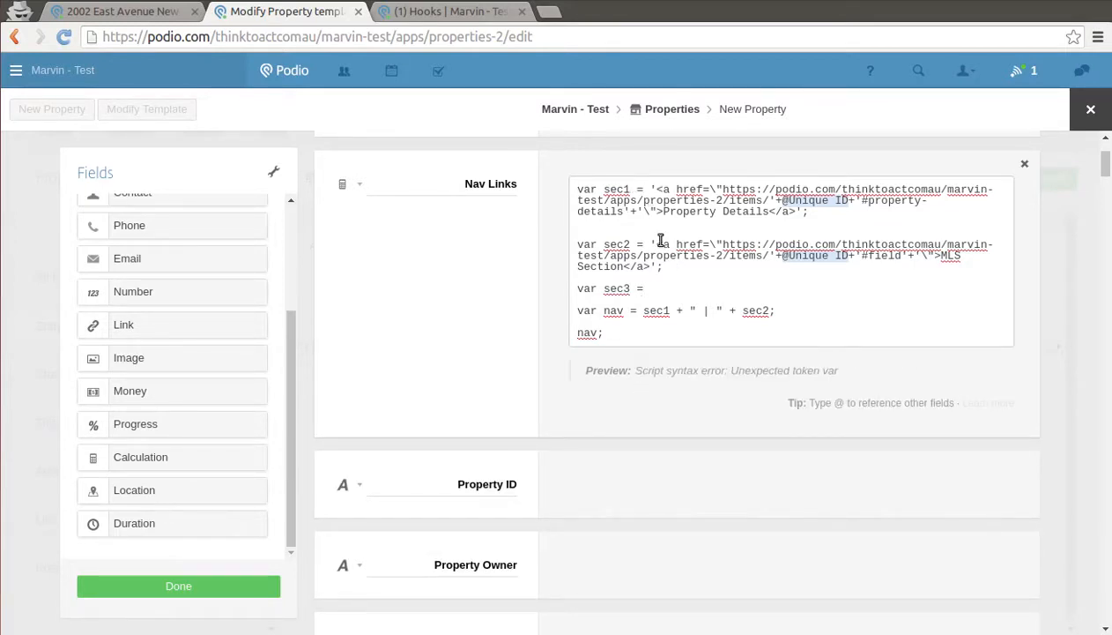
text(')
text(<a)
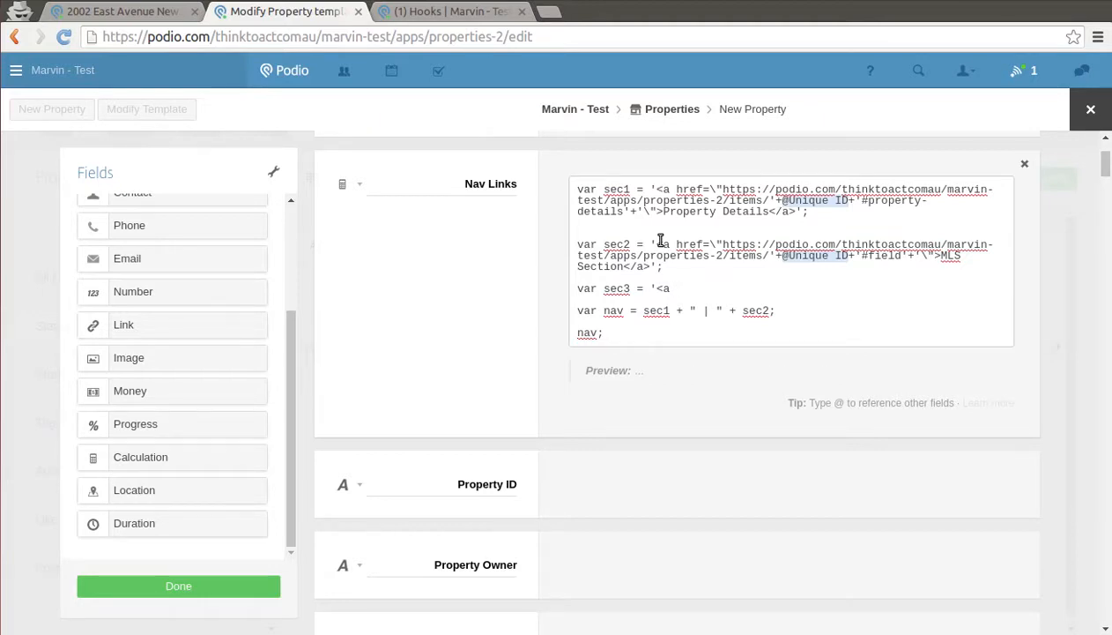
text( href=)
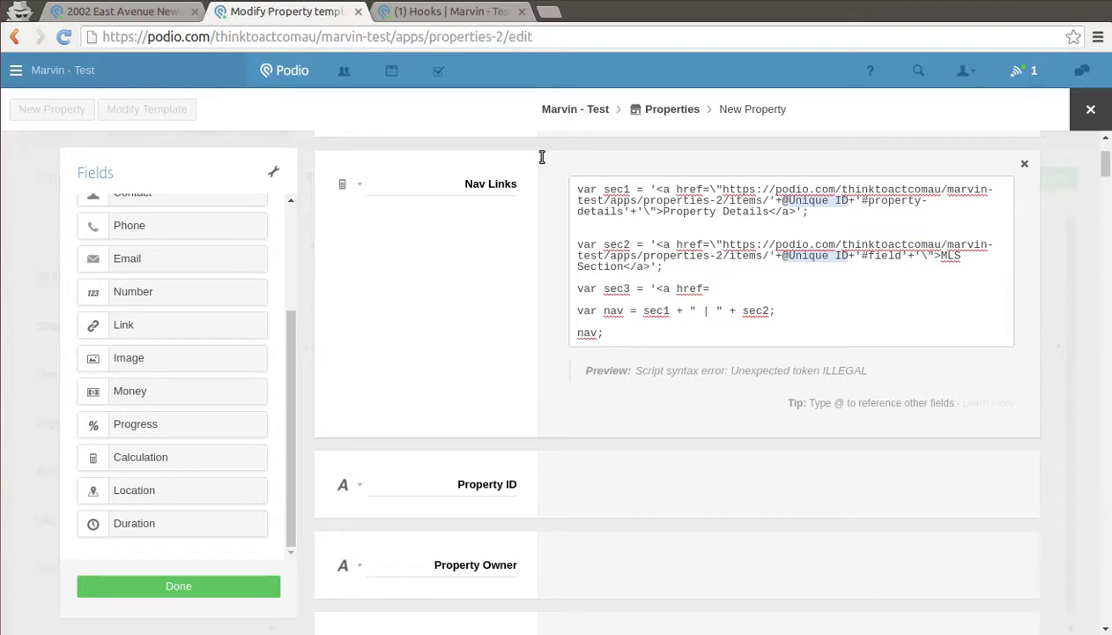
- Switch between the two property items and compare the item numbers at the end of their web addresses
click(144, 17)
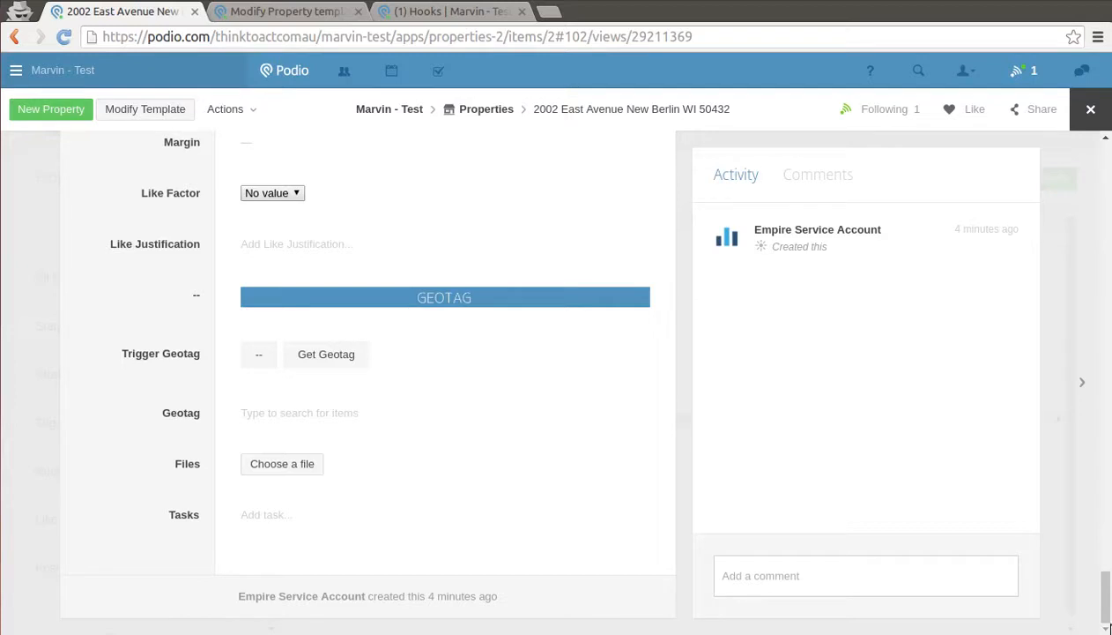
click(1085, 395)
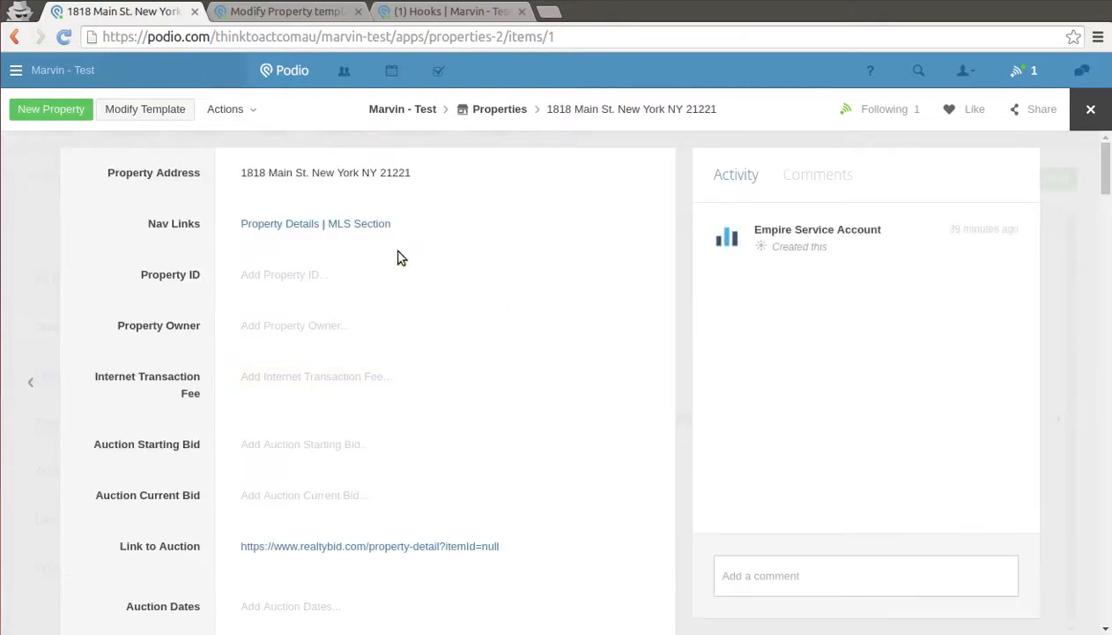
click(28, 385)
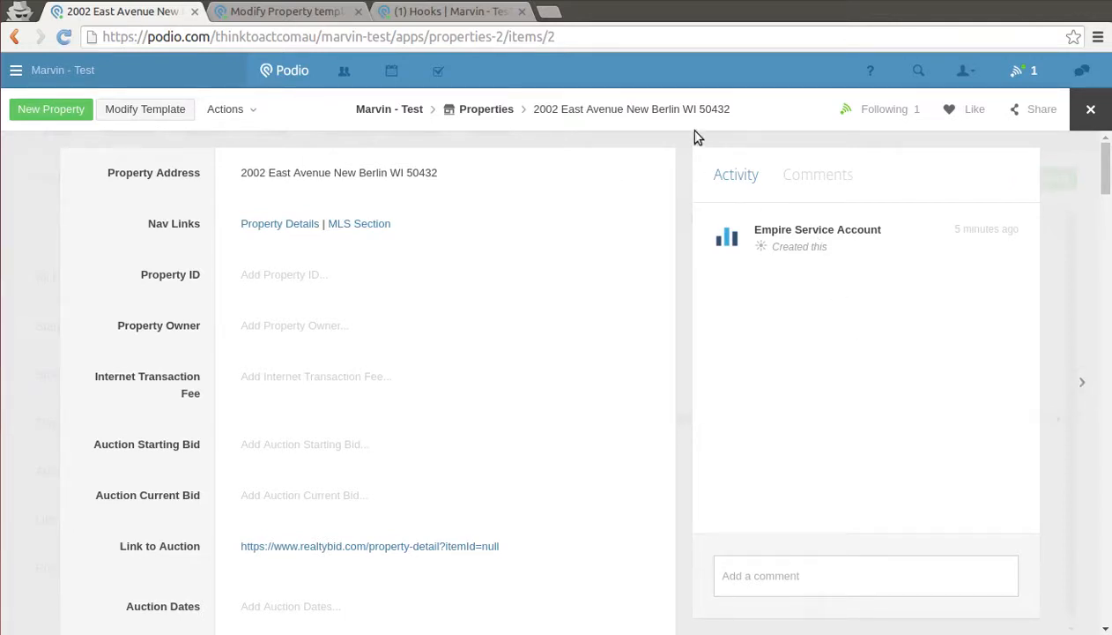
click(583, 32)
click(583, 32)
click(1087, 384)
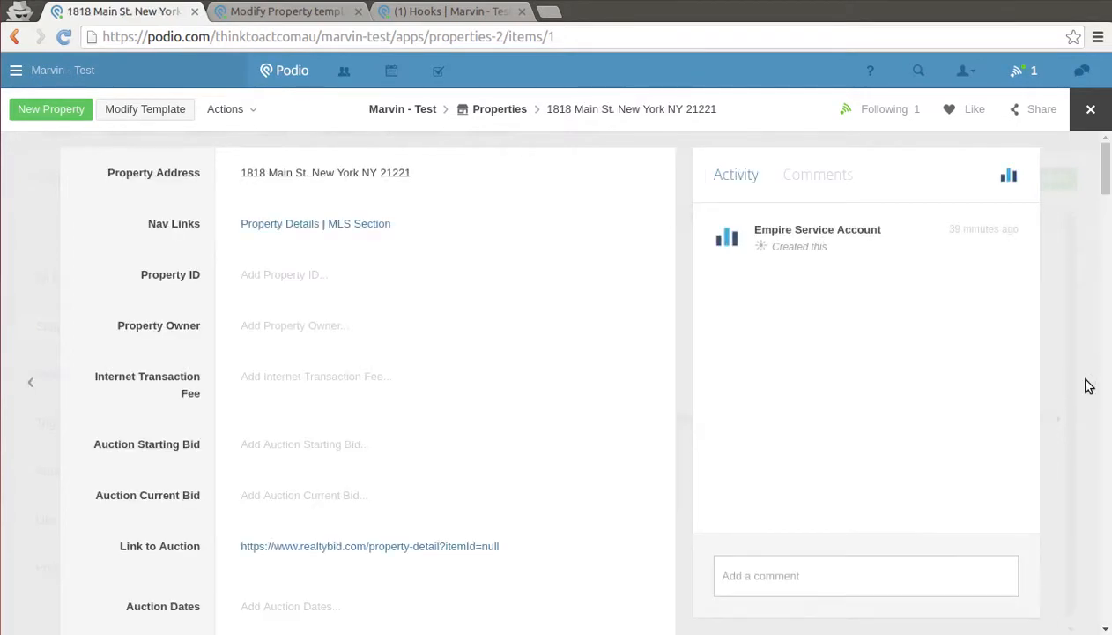
click(40, 392)
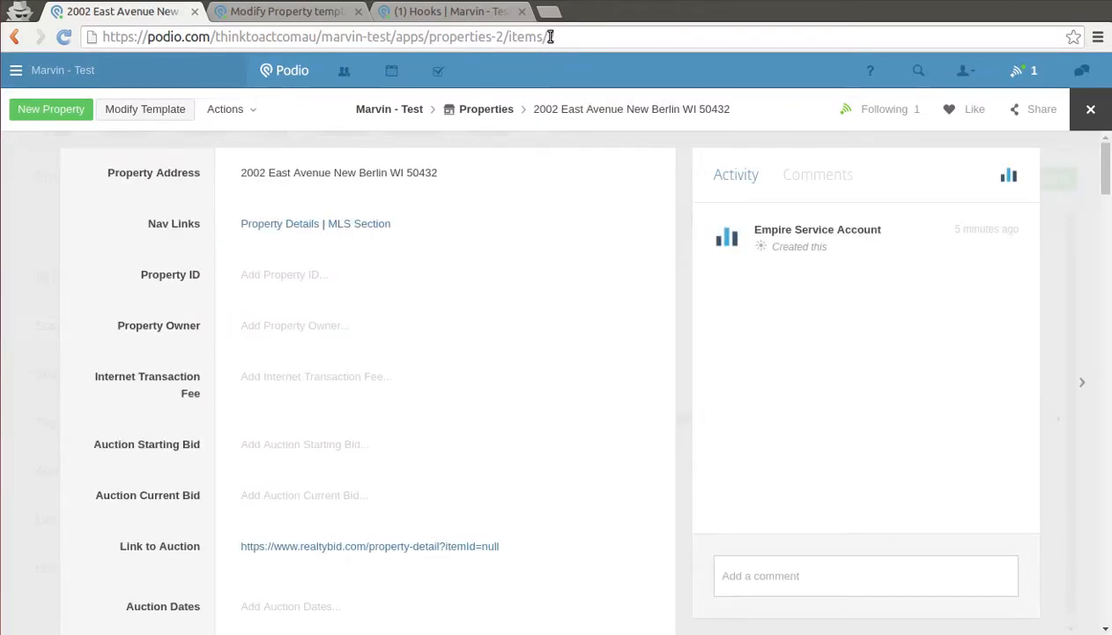
- Copy the property item's web address up to and including "items/", without the item number
drag(548, 36, 607, 36)
click(607, 36)
double_click(105, 37)
shift+click(546, 38)
key(ctrl+c)
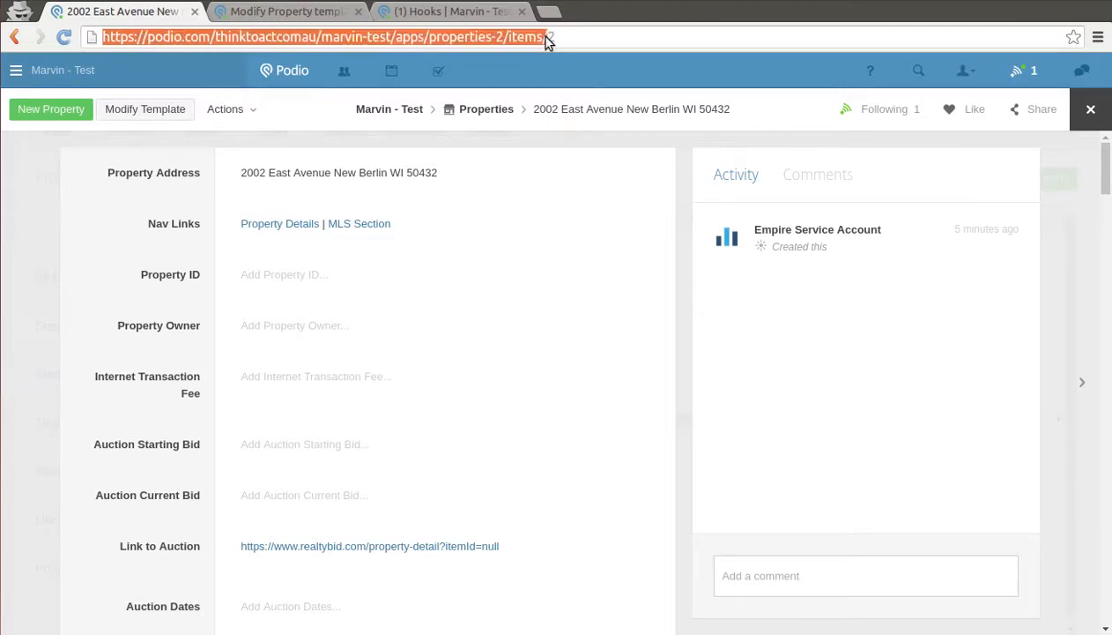
- Continue sec3 in the Nav Links calculation with \", the copied address, '+ and a reference to the Unique ID field
click(297, 13)
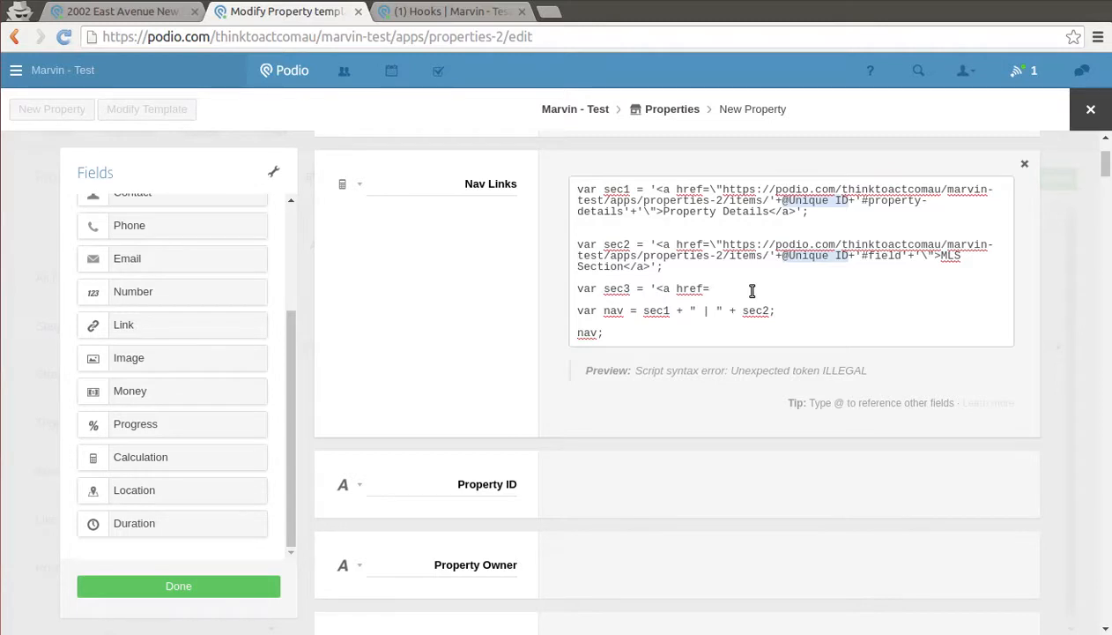
text(\")
key(ctrl+v)
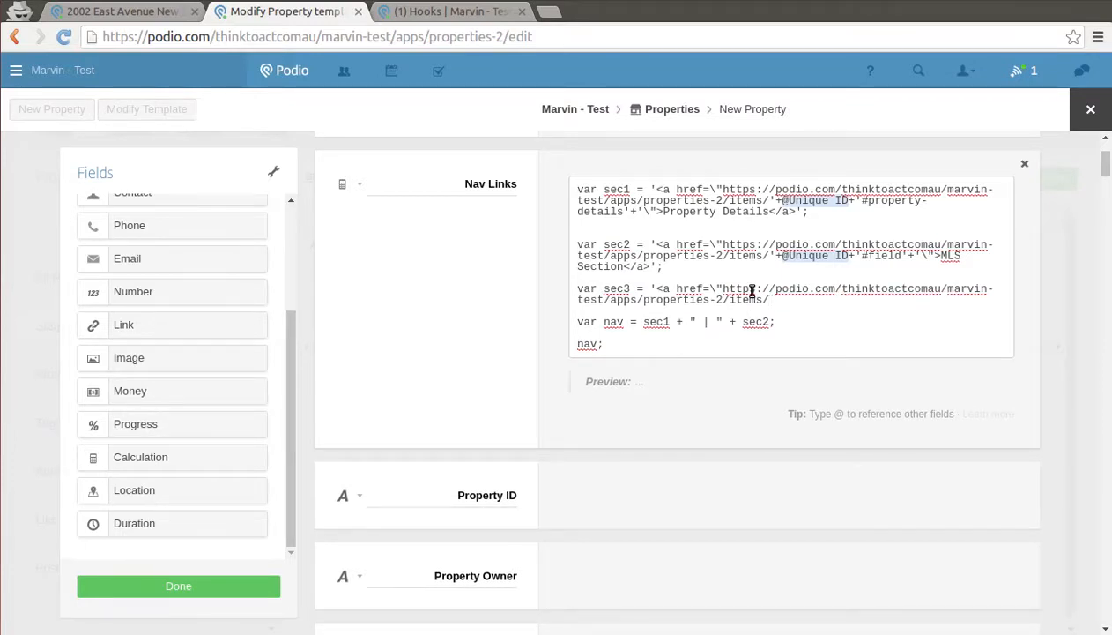
text('+)
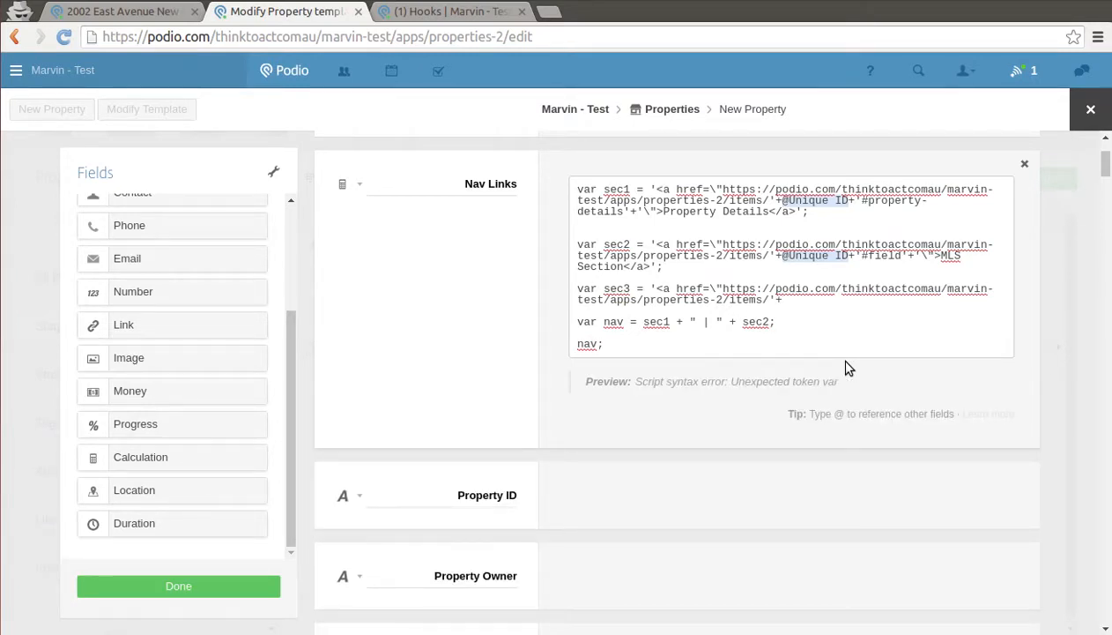
text(@uni)
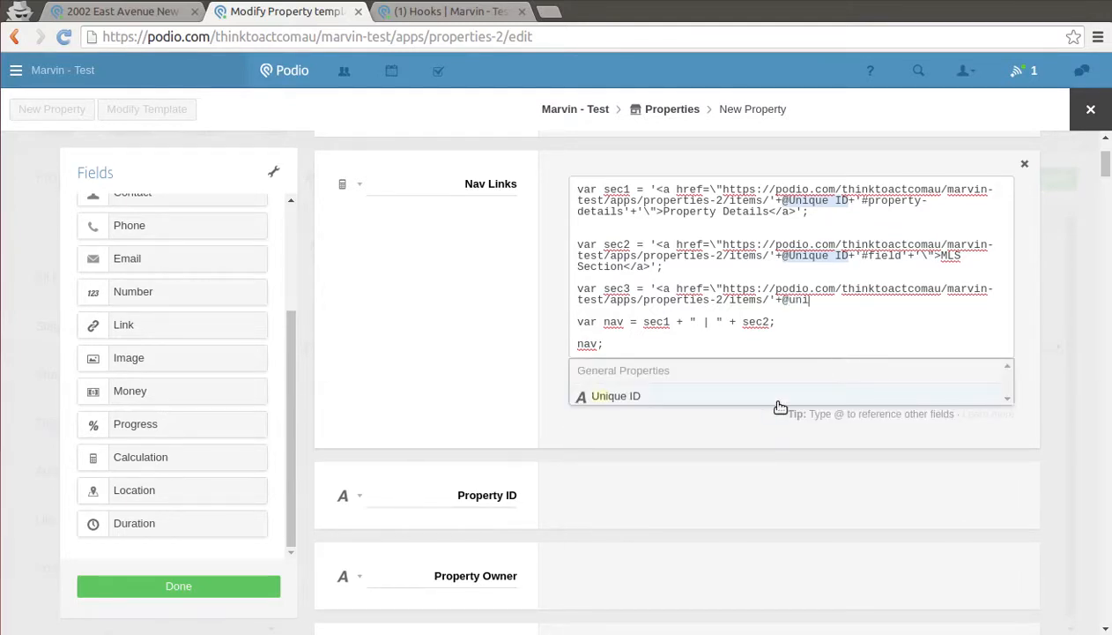
click(766, 399)
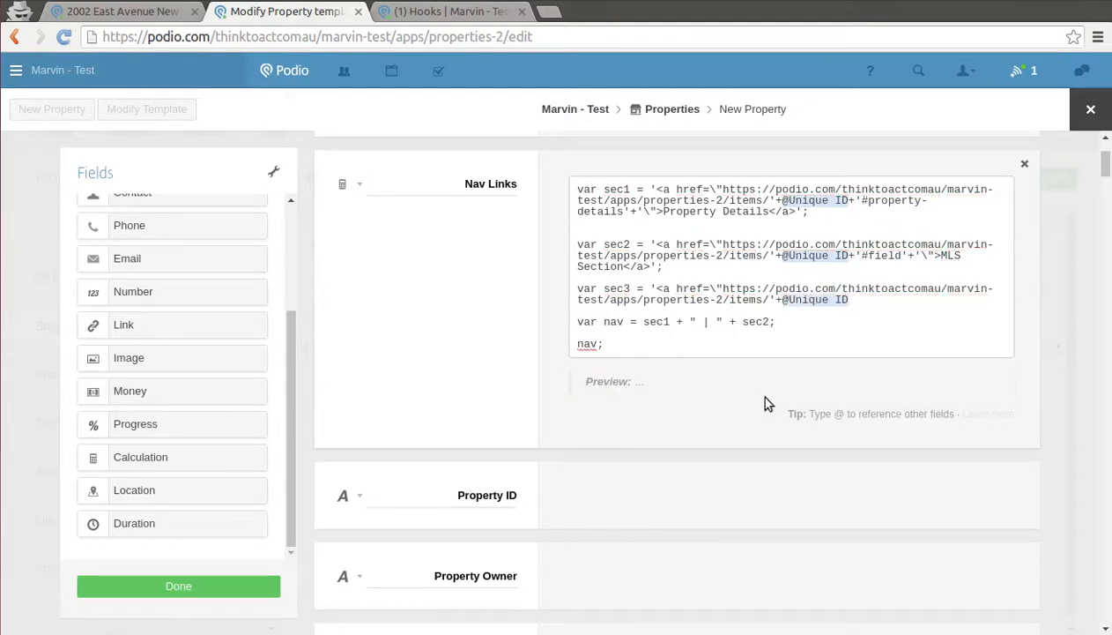
- Append +' after the Unique ID reference in sec3 and check which field precedes the Geotag section in the property item
text(+)
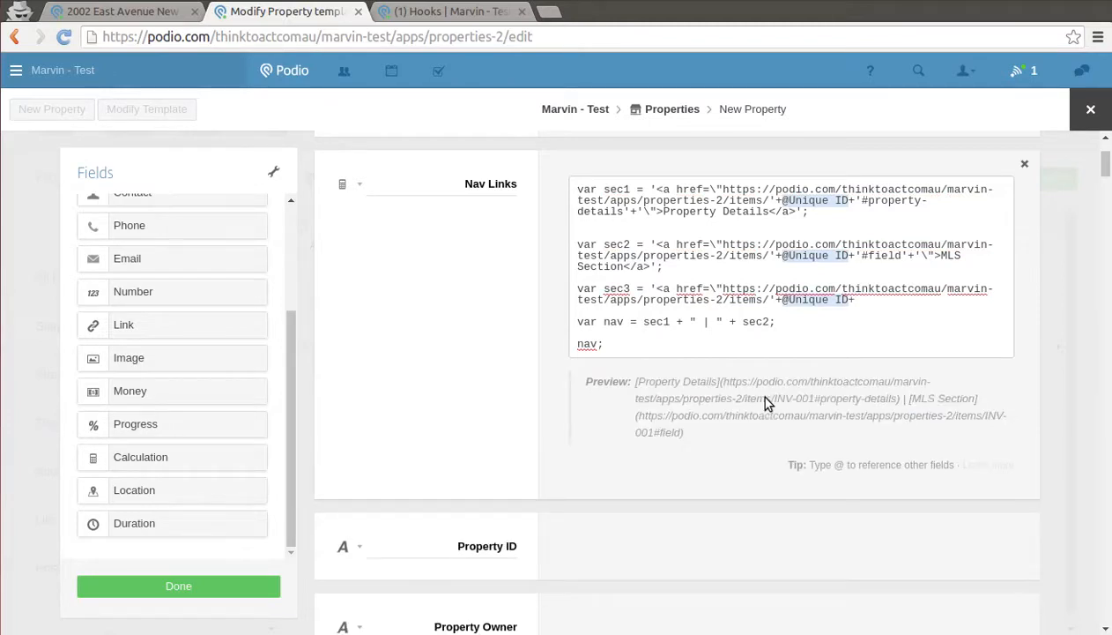
text(')
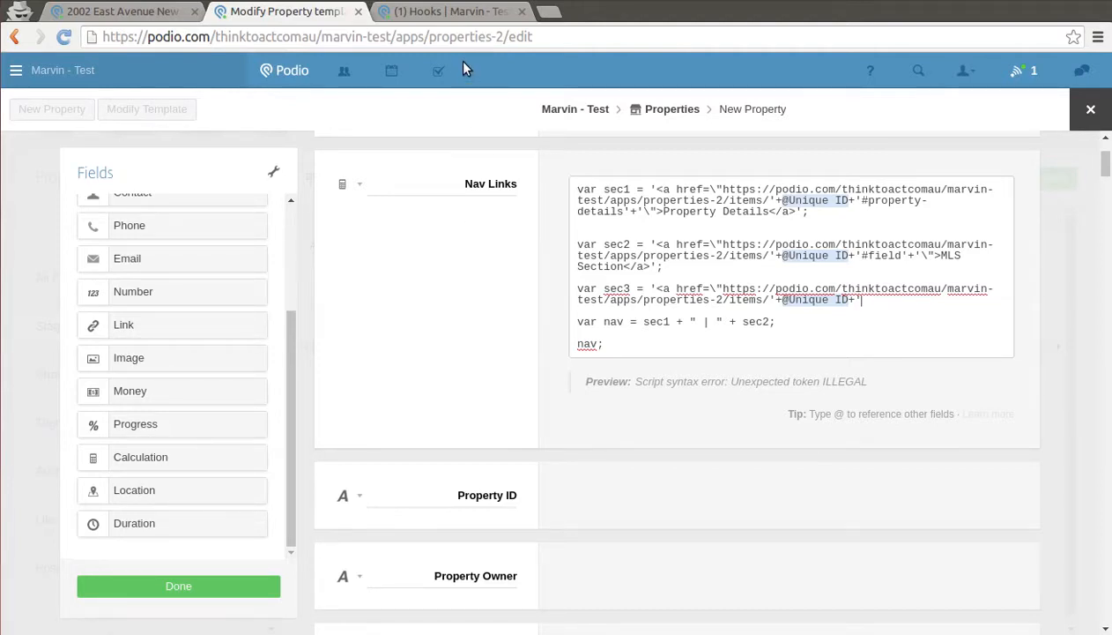
click(148, 21)
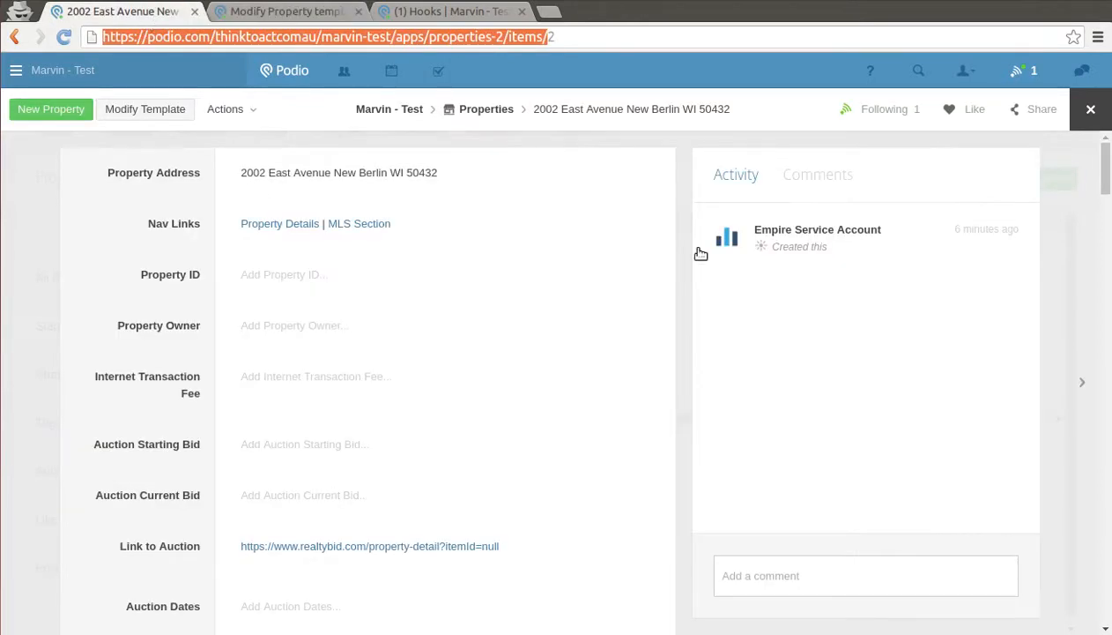
drag(1107, 183, 1107, 617)
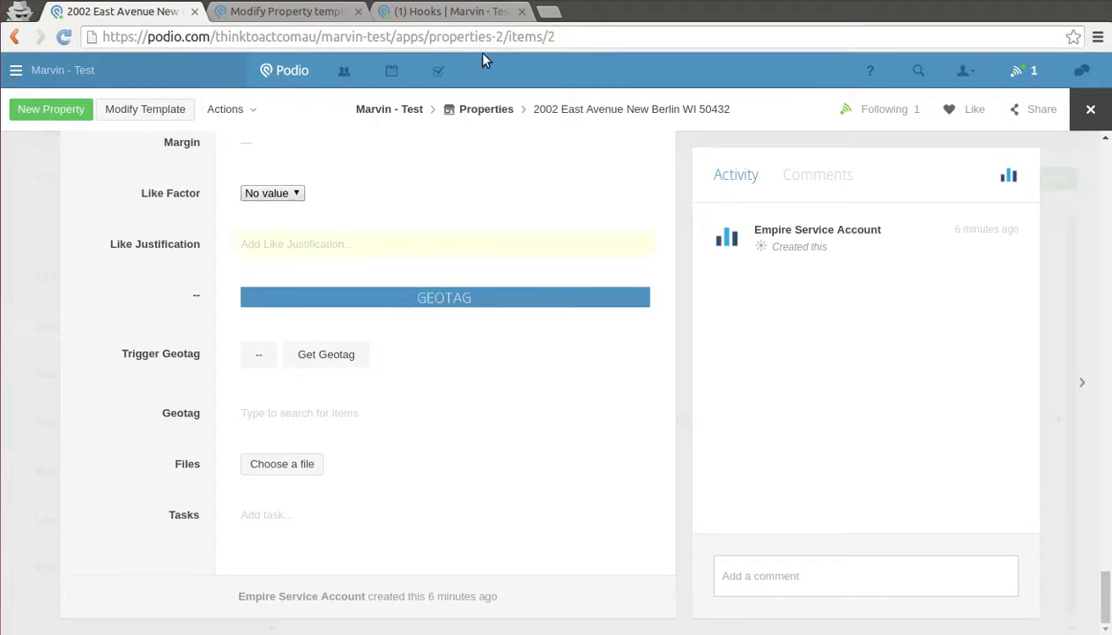
- Reload the Developer page of the Properties app and go to the end of its app fields list
click(470, 20)
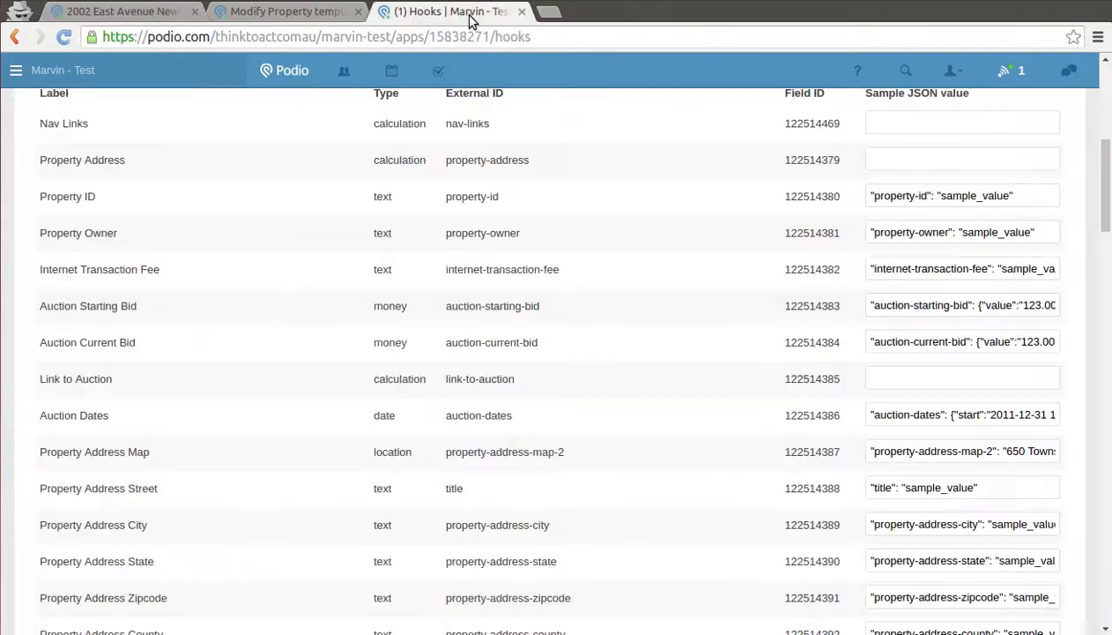
scroll(529, 264, up, 5)
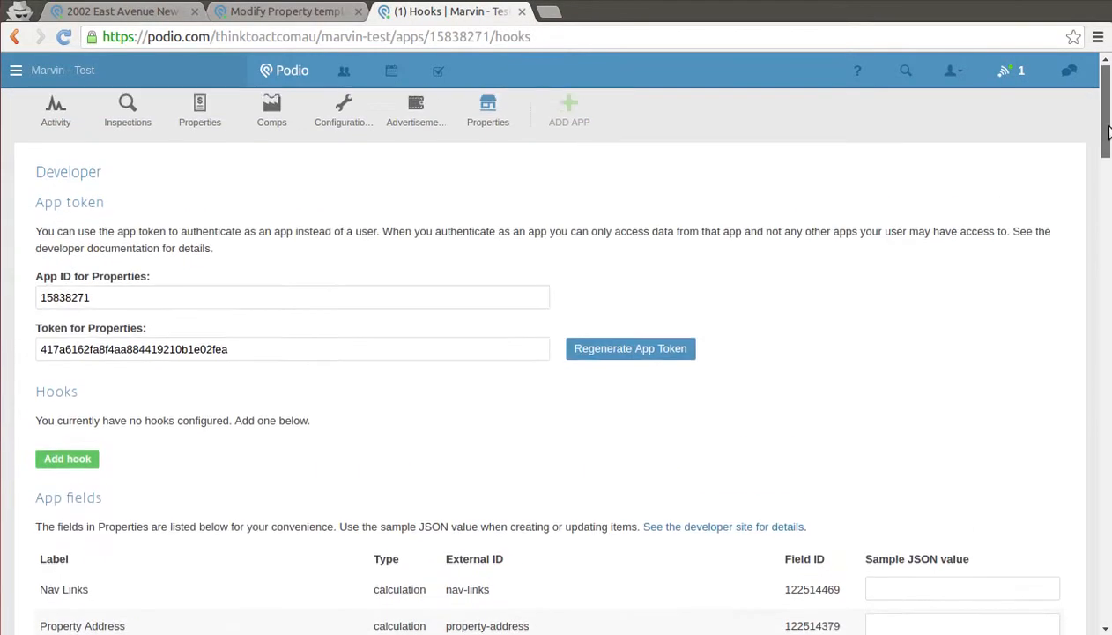
click(490, 123)
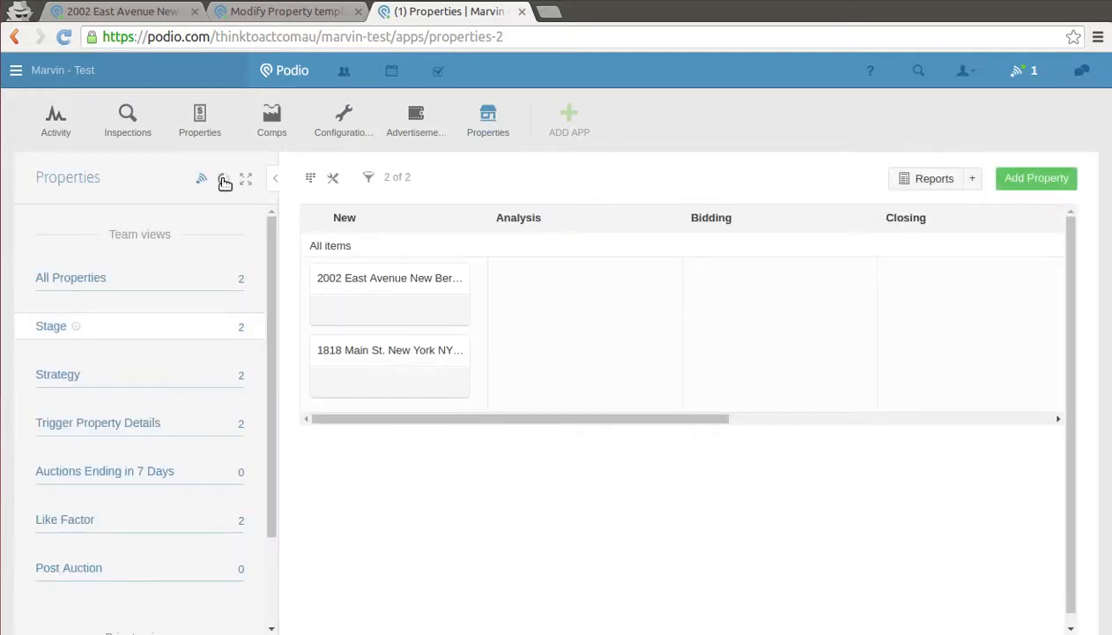
click(224, 180)
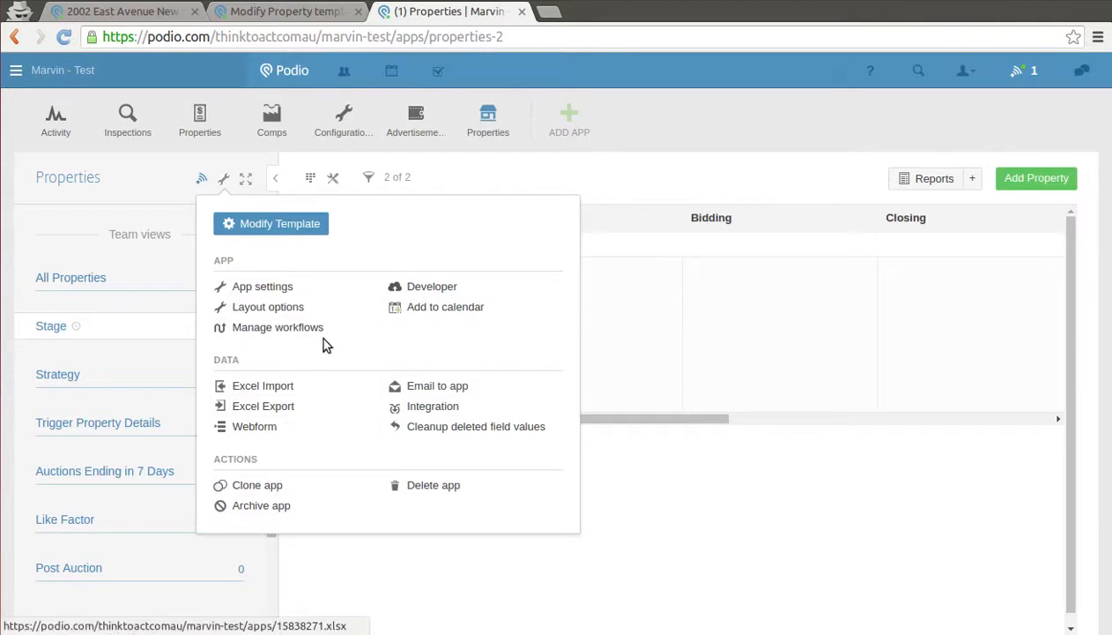
click(430, 286)
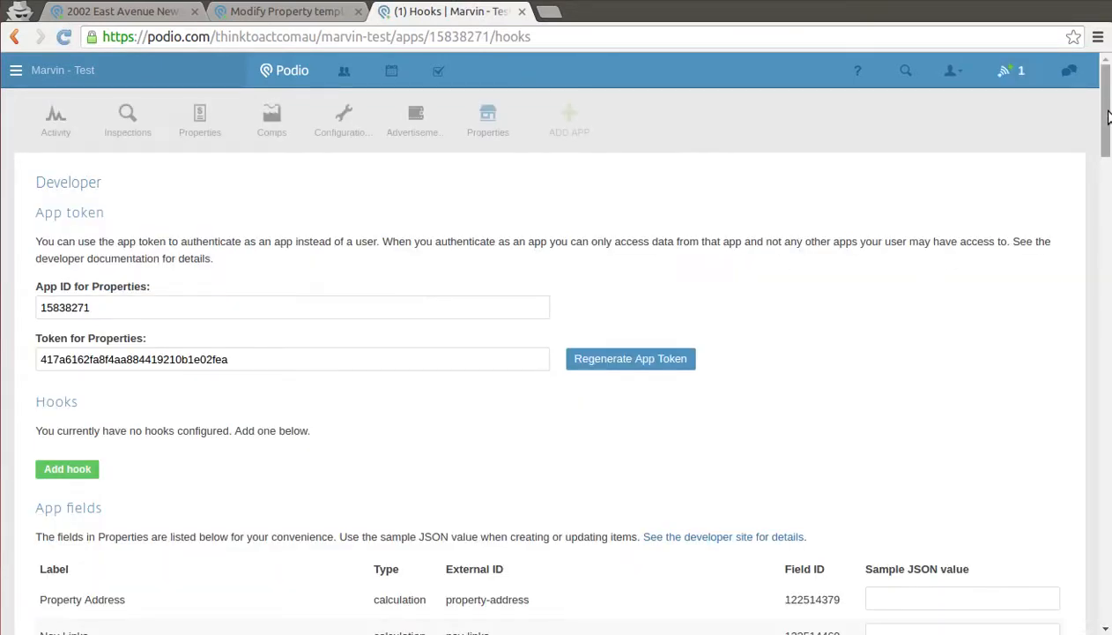
drag(1109, 122, 1110, 578)
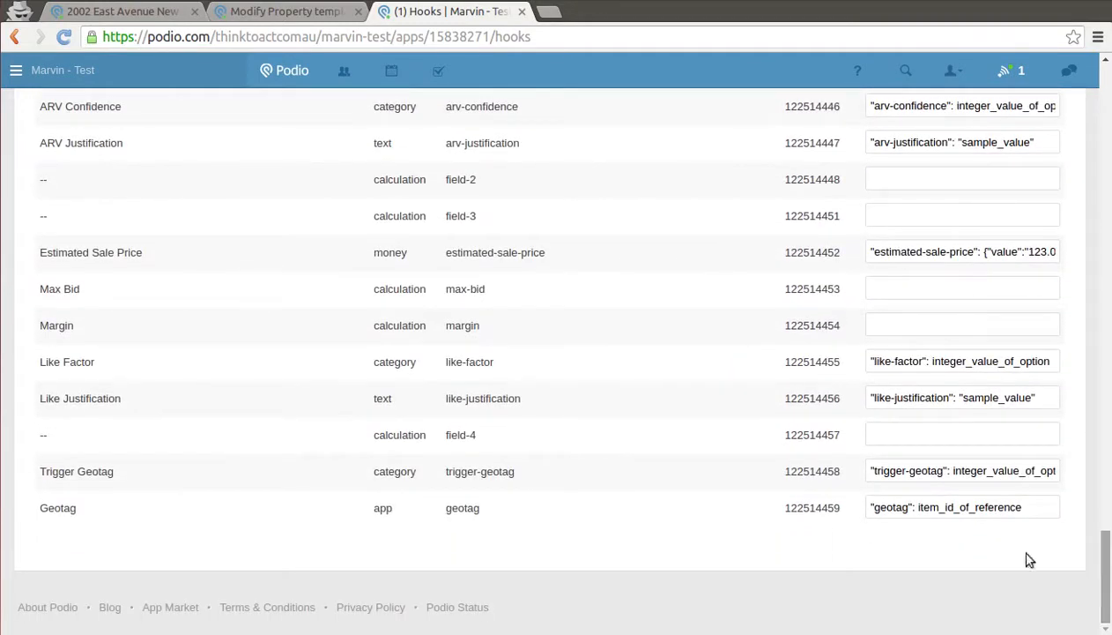
- Compare the property item with the app fields list and select the external ID of the calculation field directly after Like Justification
click(149, 14)
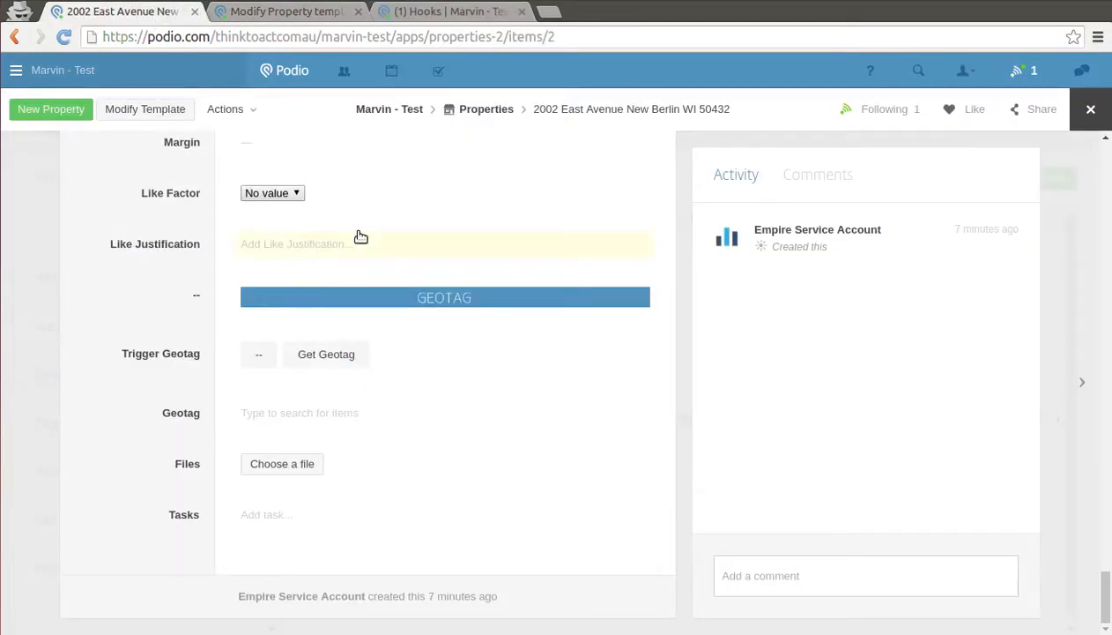
click(450, 12)
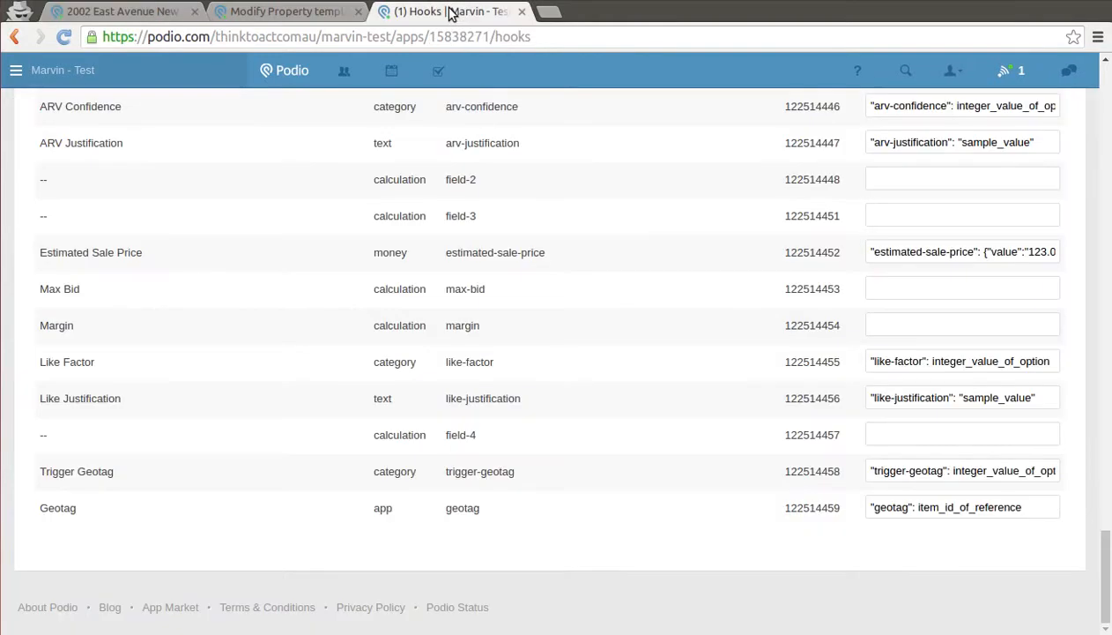
drag(89, 397, 477, 401)
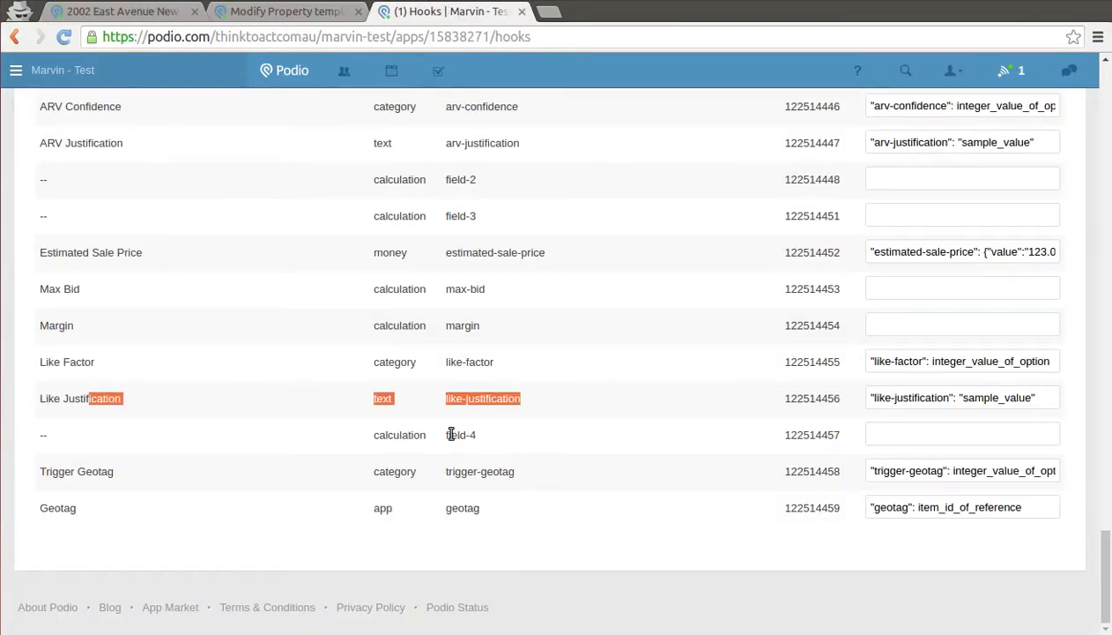
drag(447, 434, 488, 434)
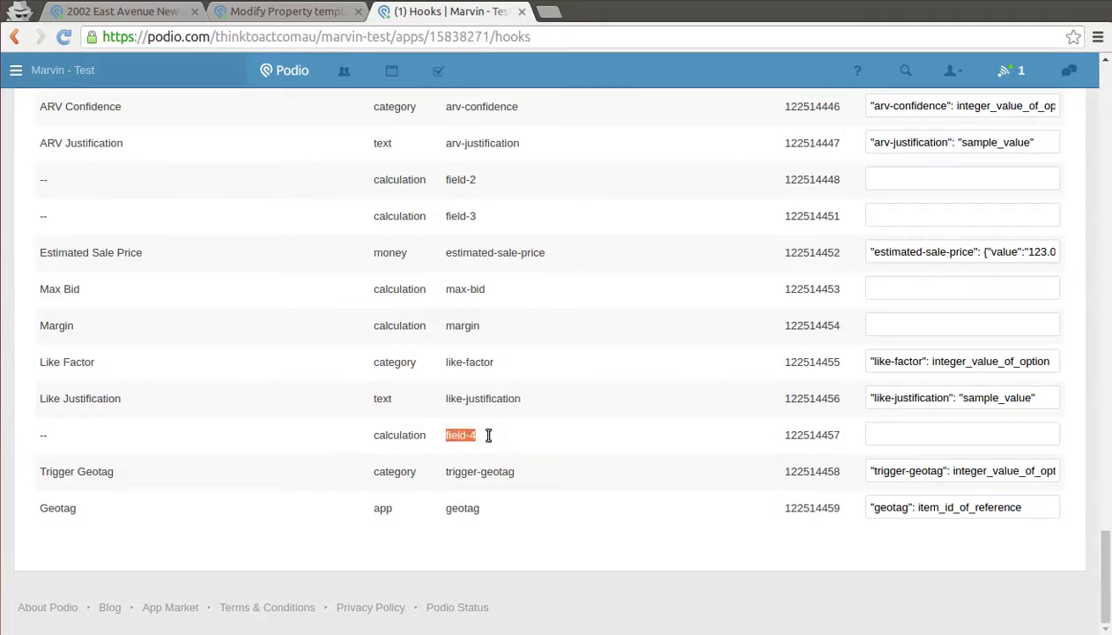
- Continue sec3 in the Nav Links calculation with the anchor #field-4'+
click(307, 18)
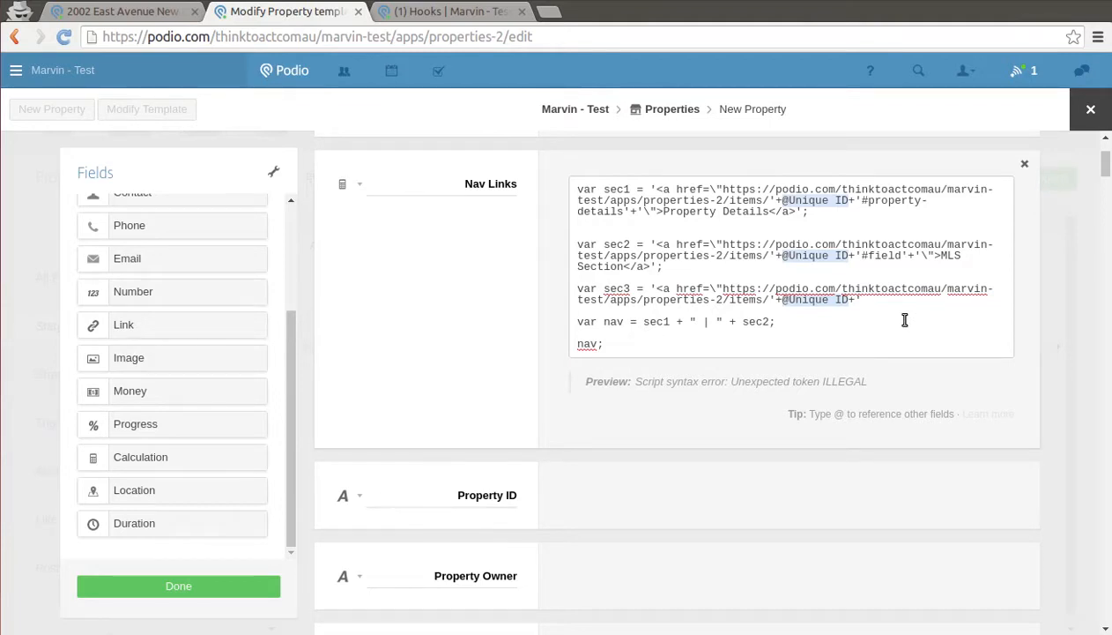
text(#field-4)
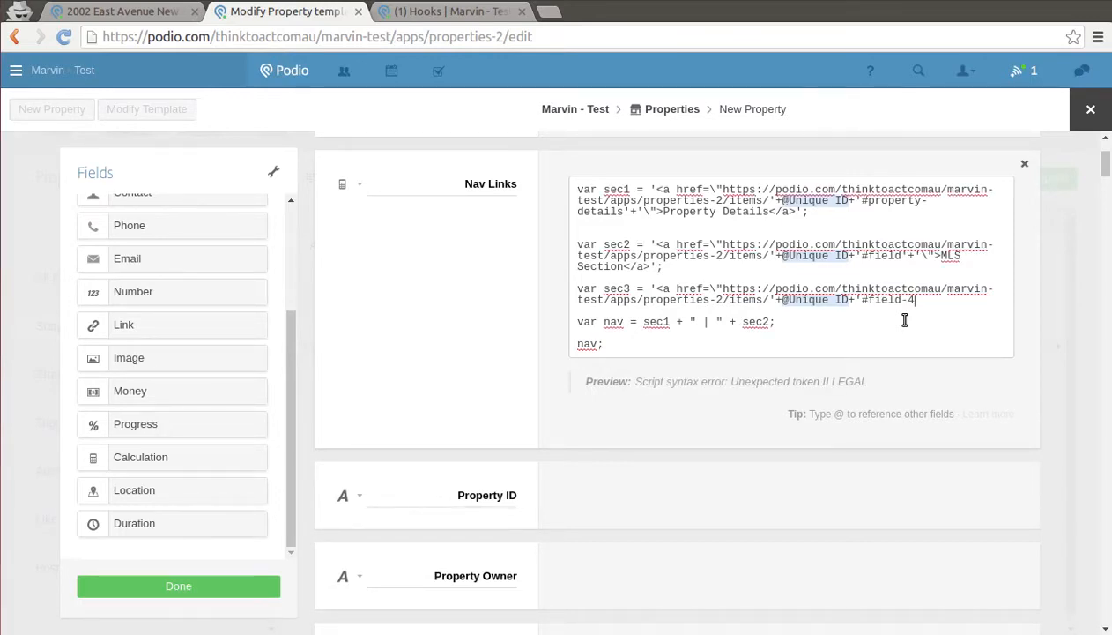
text(')
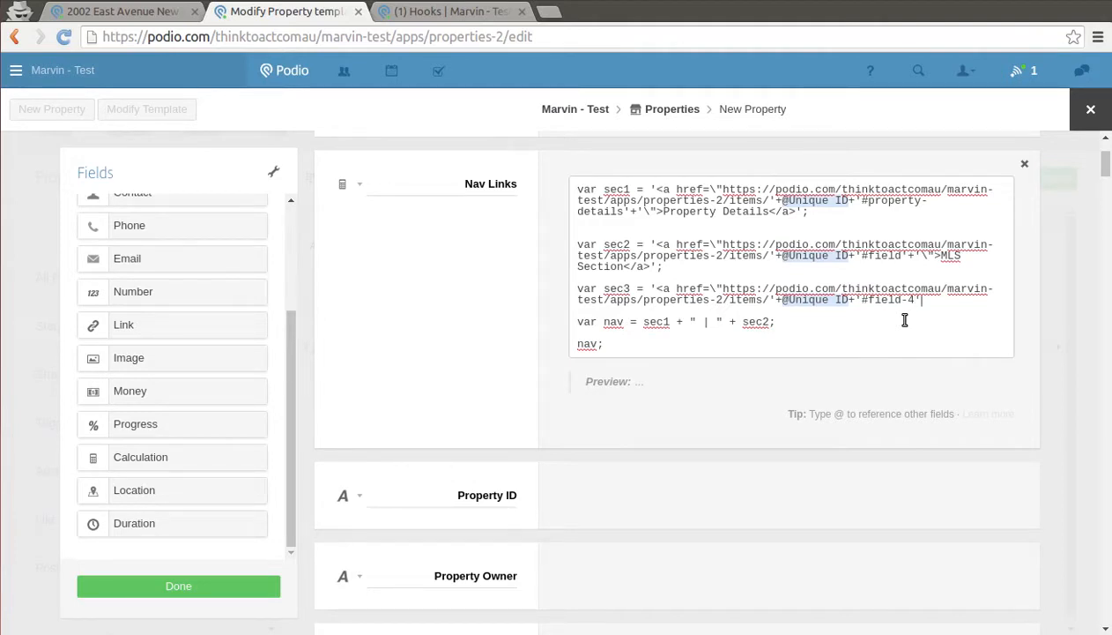
text(+)
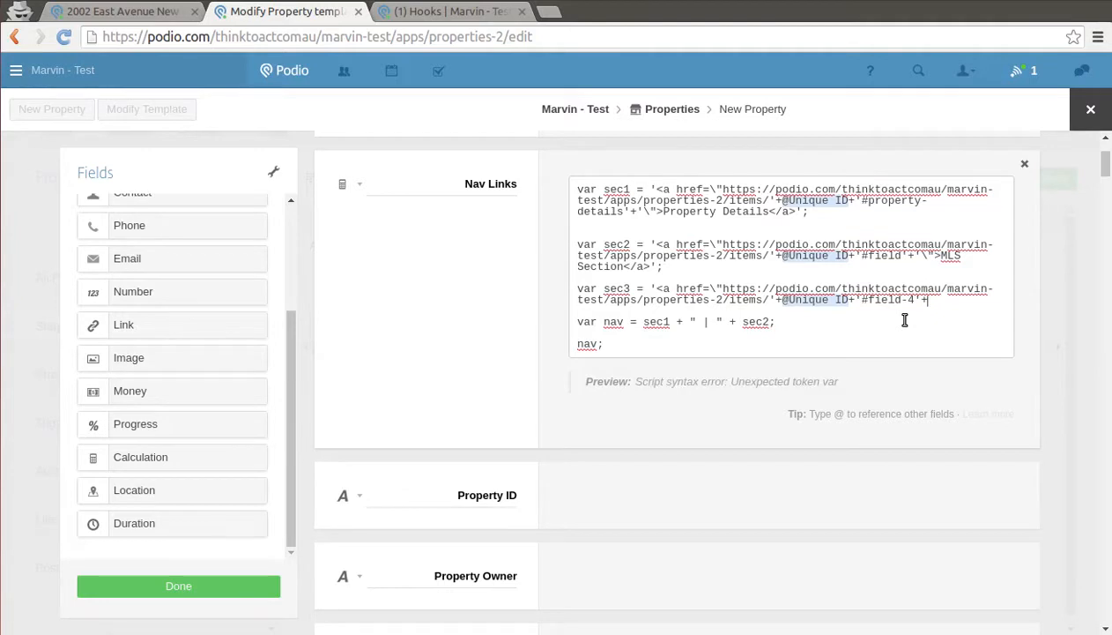
- Complete sec3 with '\">Geotag</a>'; so the link's label reads Geotag
text('\")
drag(709, 289, 720, 289)
click(966, 302)
text(>)
text(Geotag)
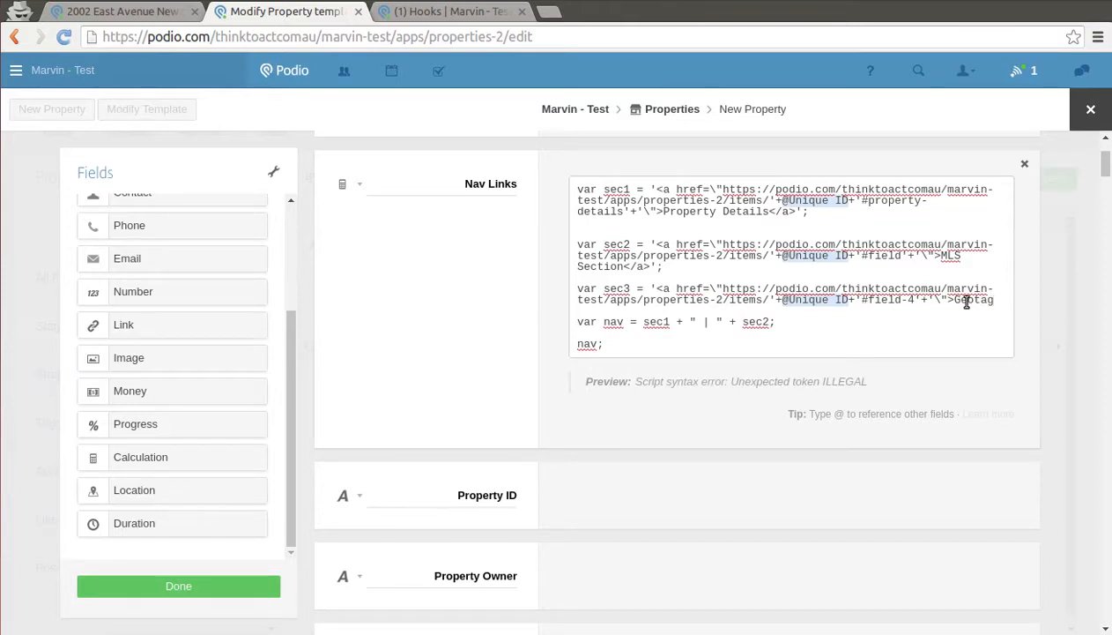
text(</a)
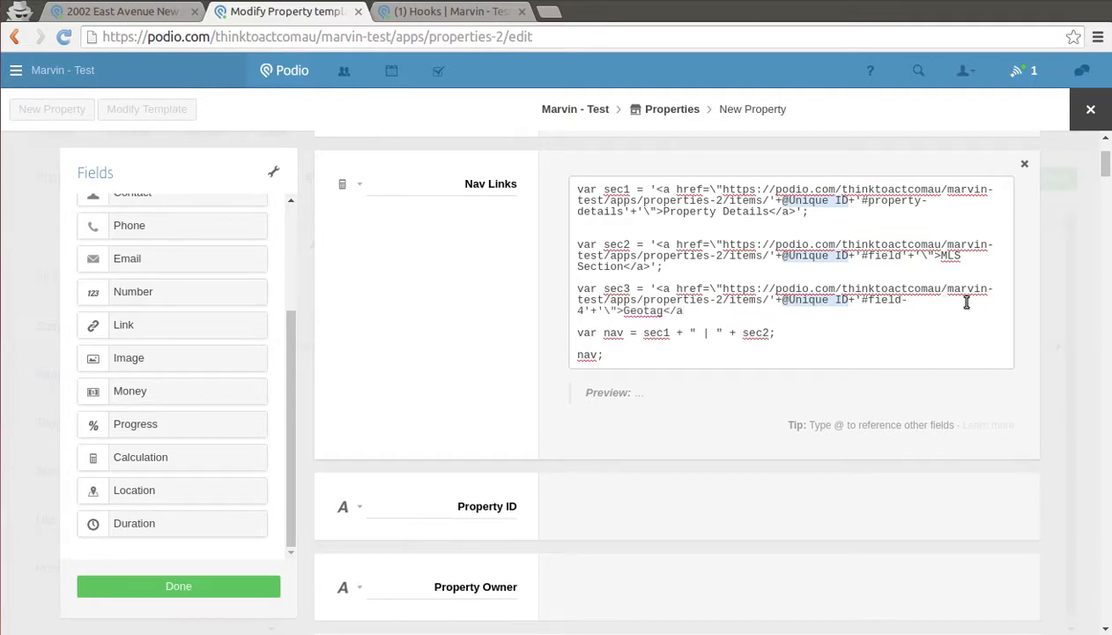
text(>)
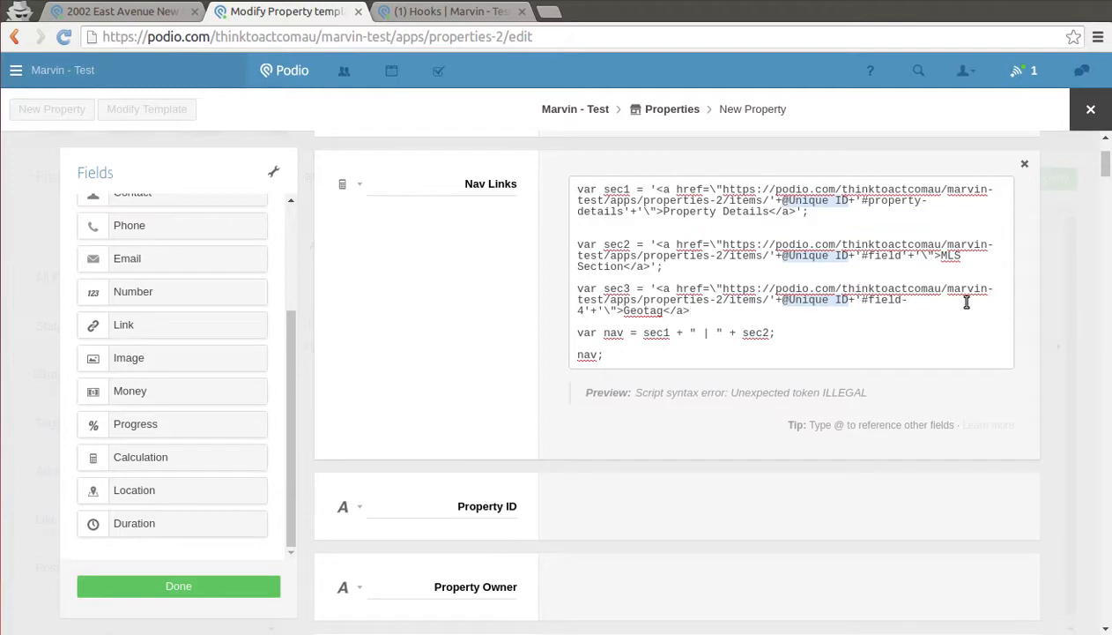
text(';)
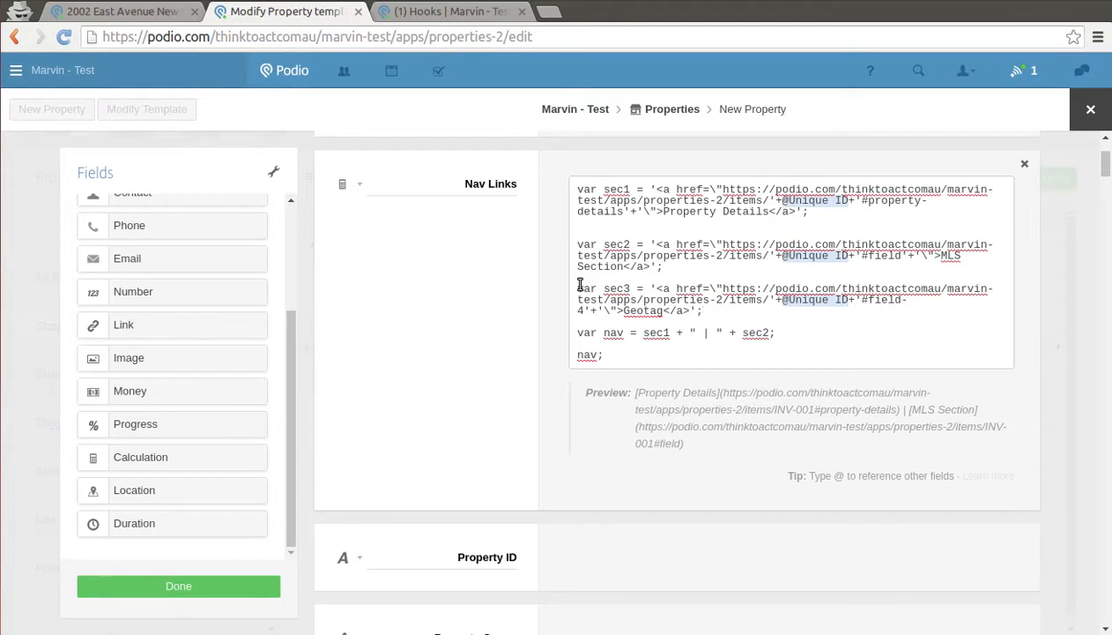
- Extend the nav variable after sec2 with + " | " + sec3
drag(577, 289, 715, 307)
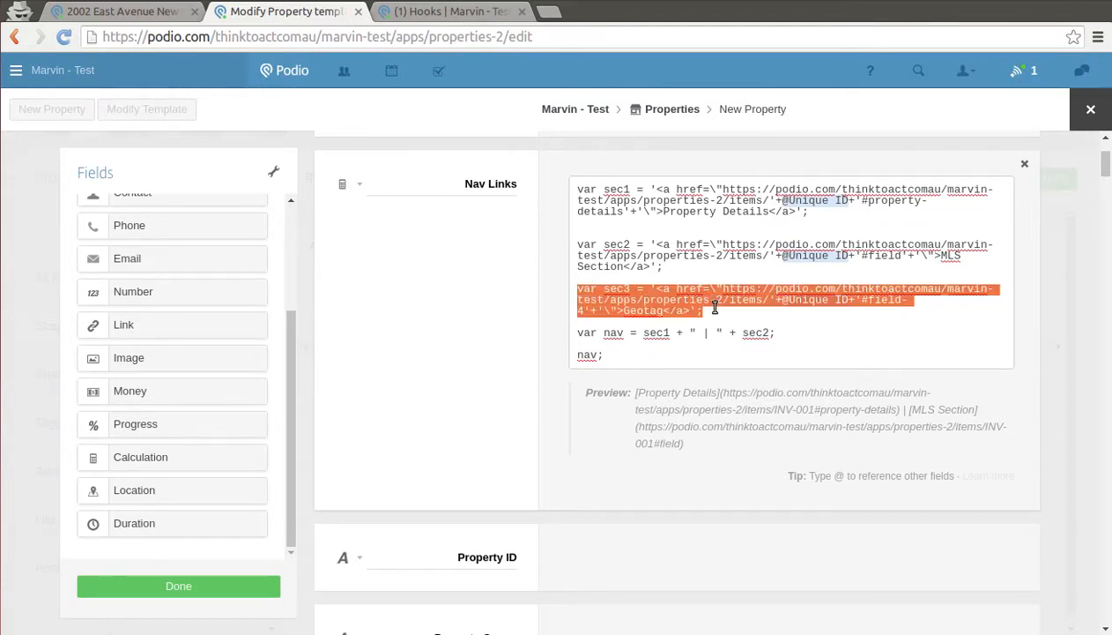
click(411, 305)
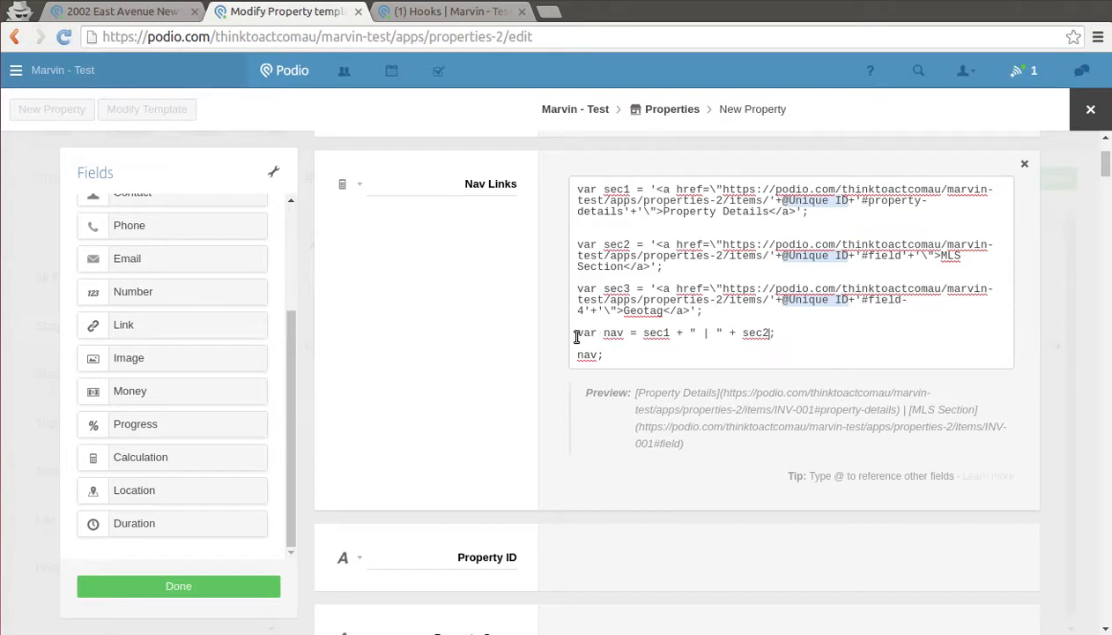
drag(576, 337, 625, 336)
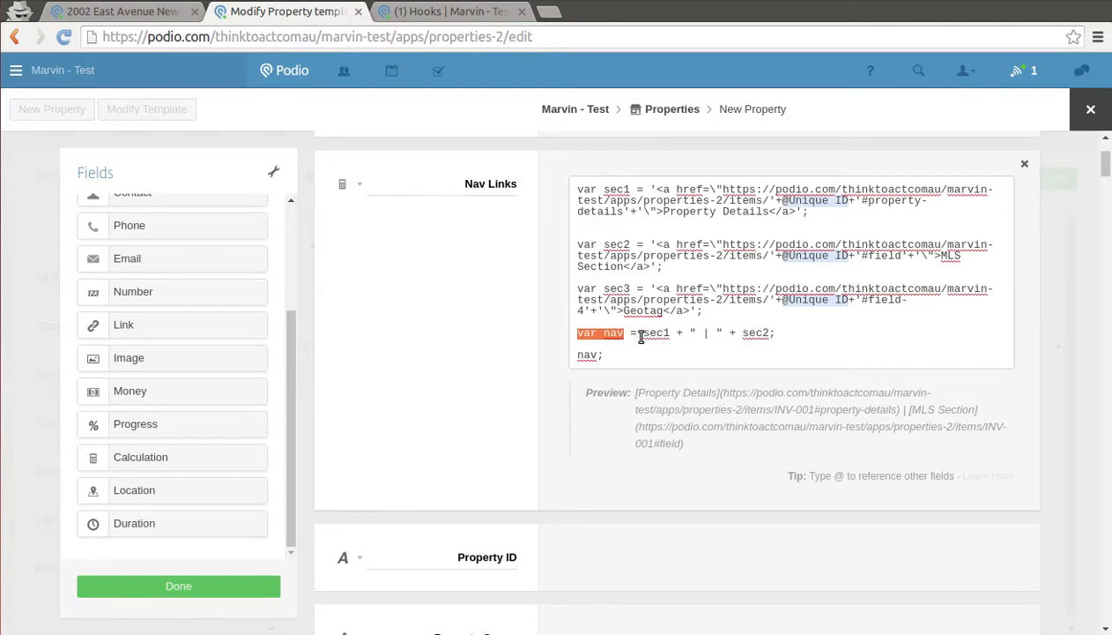
drag(643, 335, 670, 333)
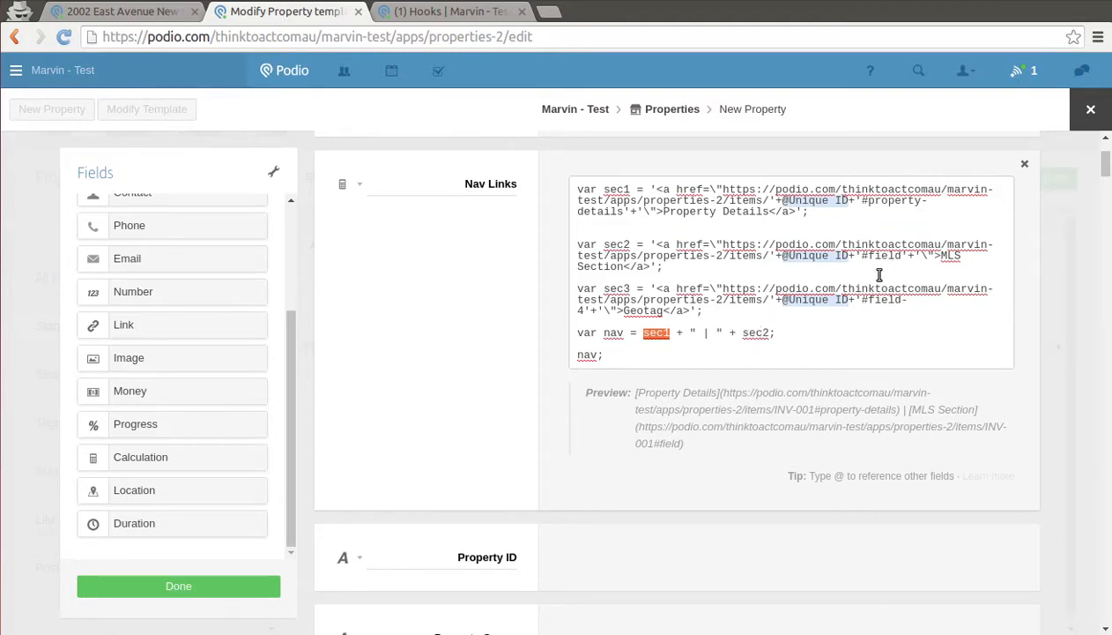
click(771, 333)
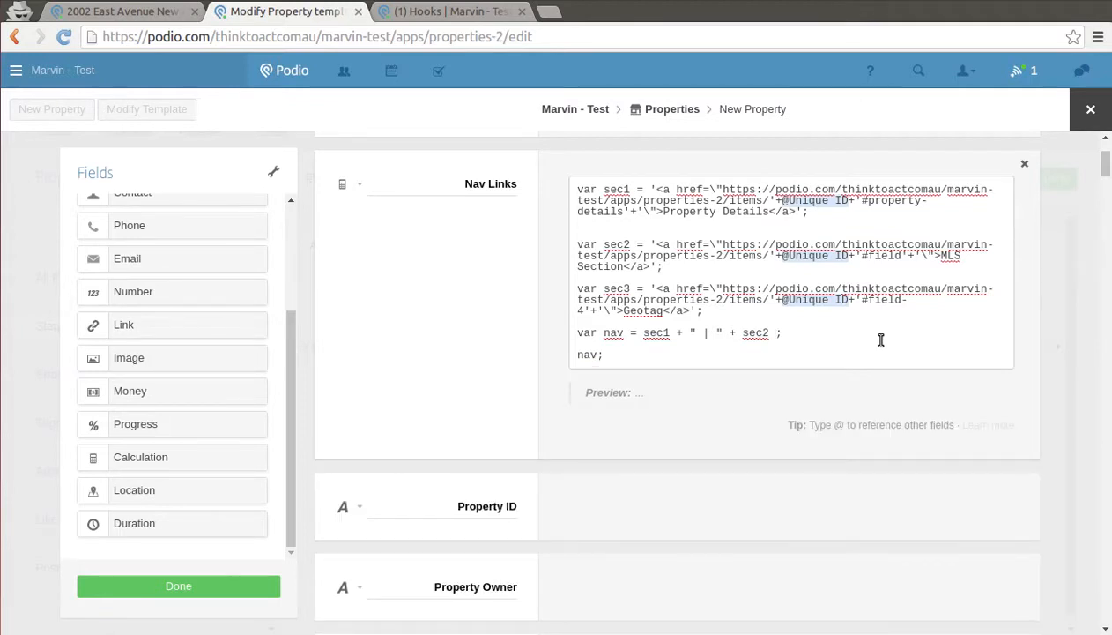
text(+ ")
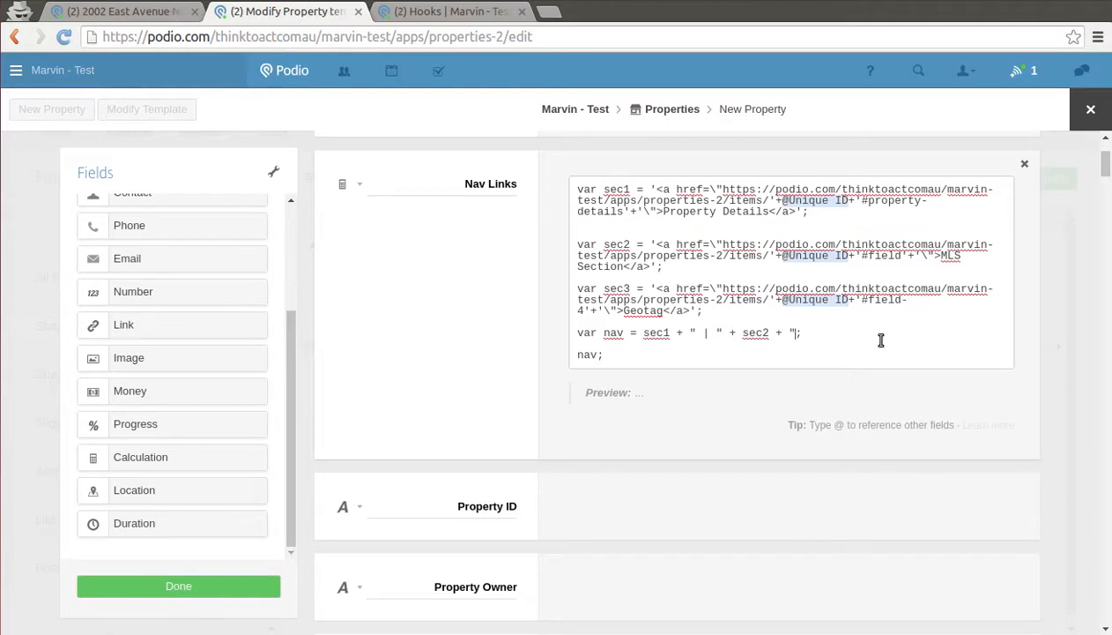
text( | " + sec3)
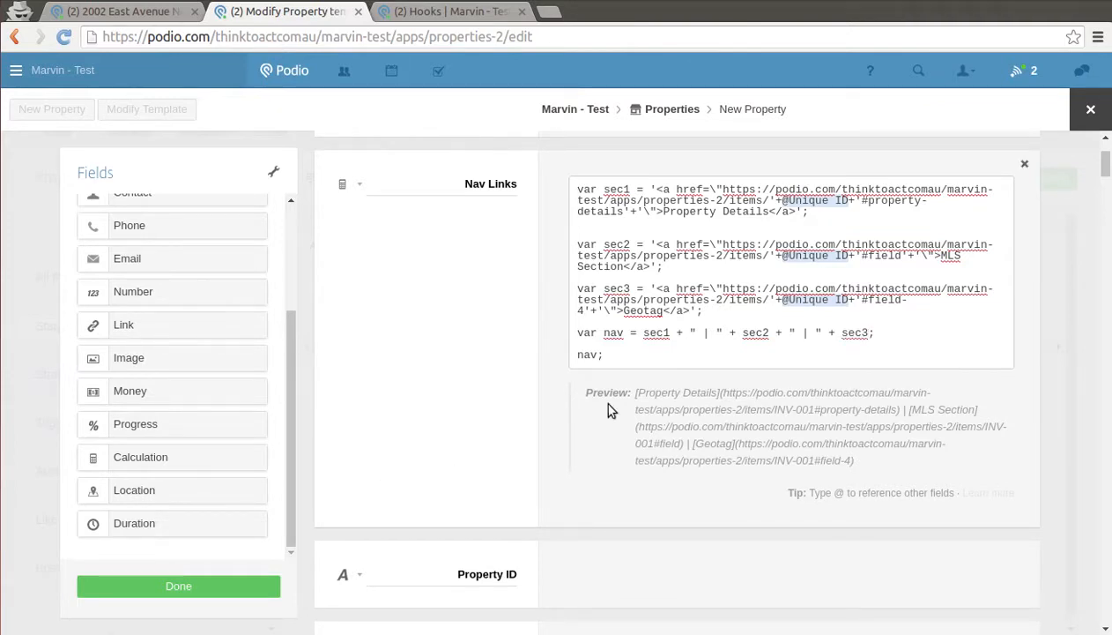
- Check the closing nav; line of the calculation and save the modified Properties template
drag(613, 356, 575, 355)
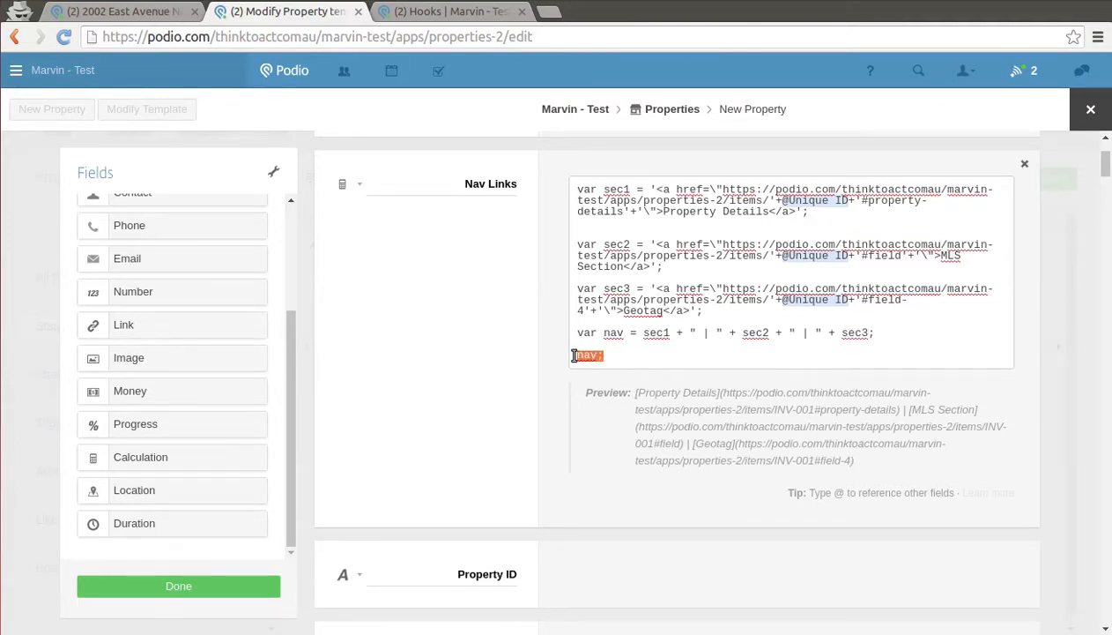
click(632, 355)
key(shift+Left)
key(shift+Left)
key(shift+Left)
key(shift+Left)
click(499, 359)
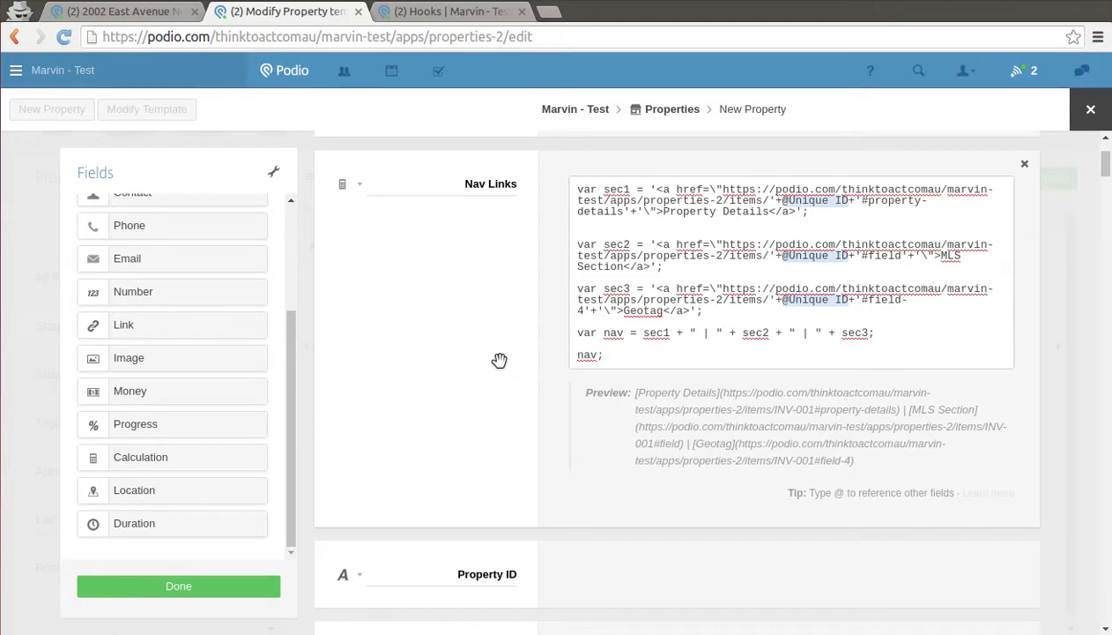
click(244, 586)
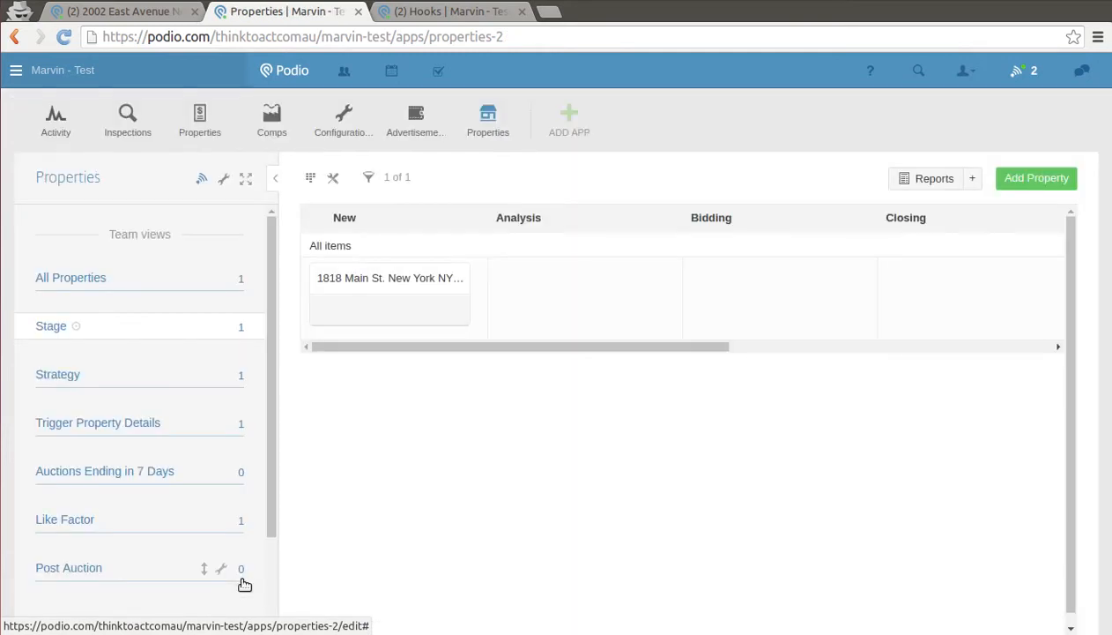
- Open the property item listed under New, test its Geotag nav link and return to the beginning of the item
click(438, 283)
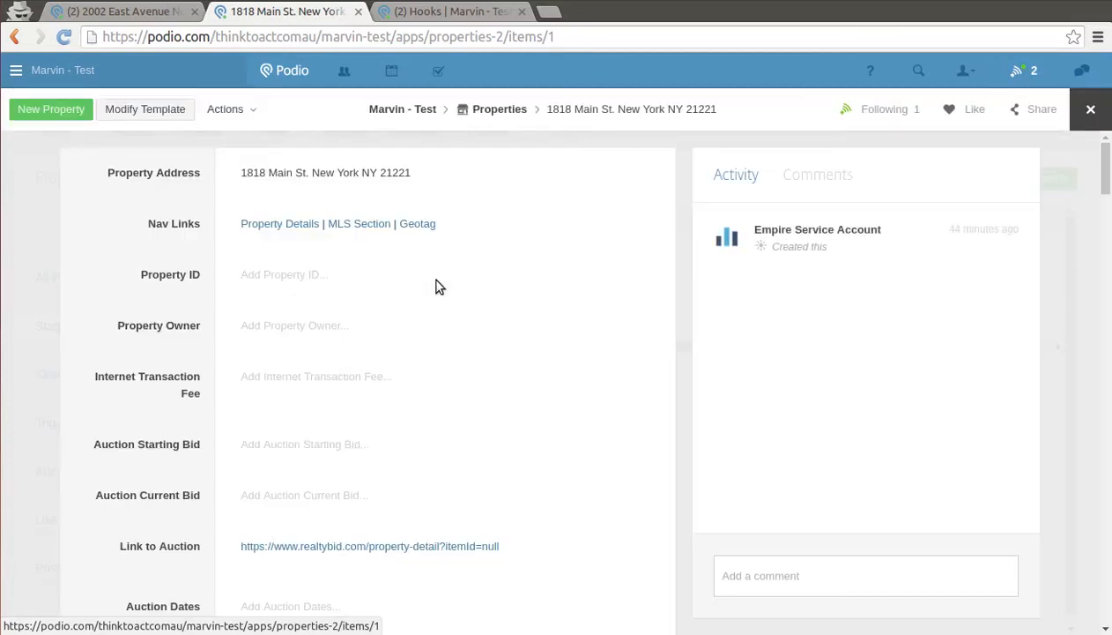
click(420, 223)
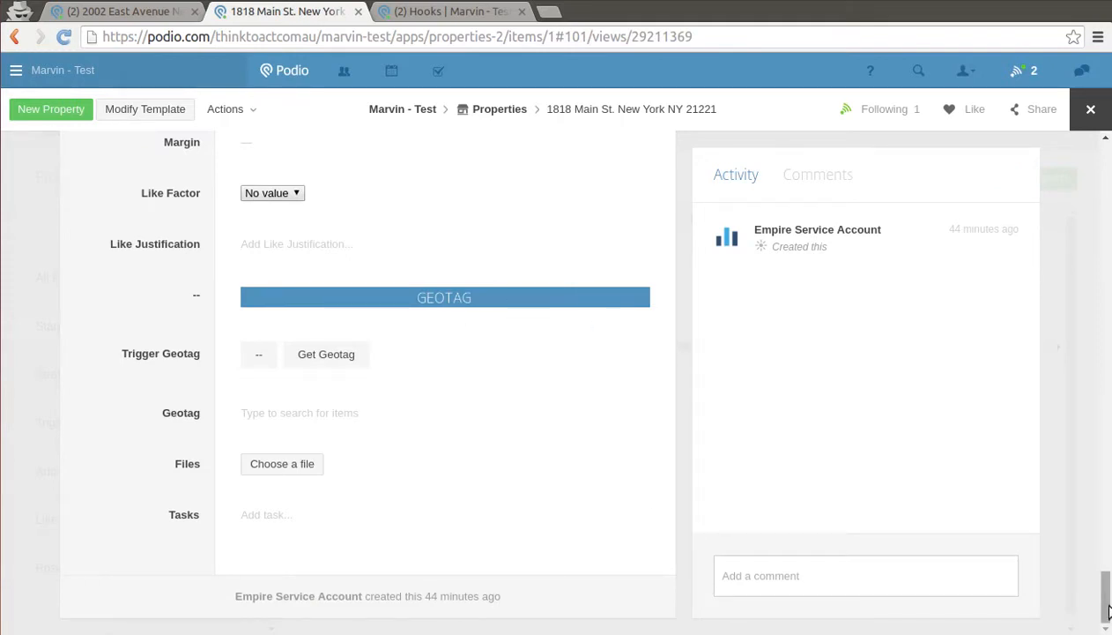
drag(1108, 617, 1110, 165)
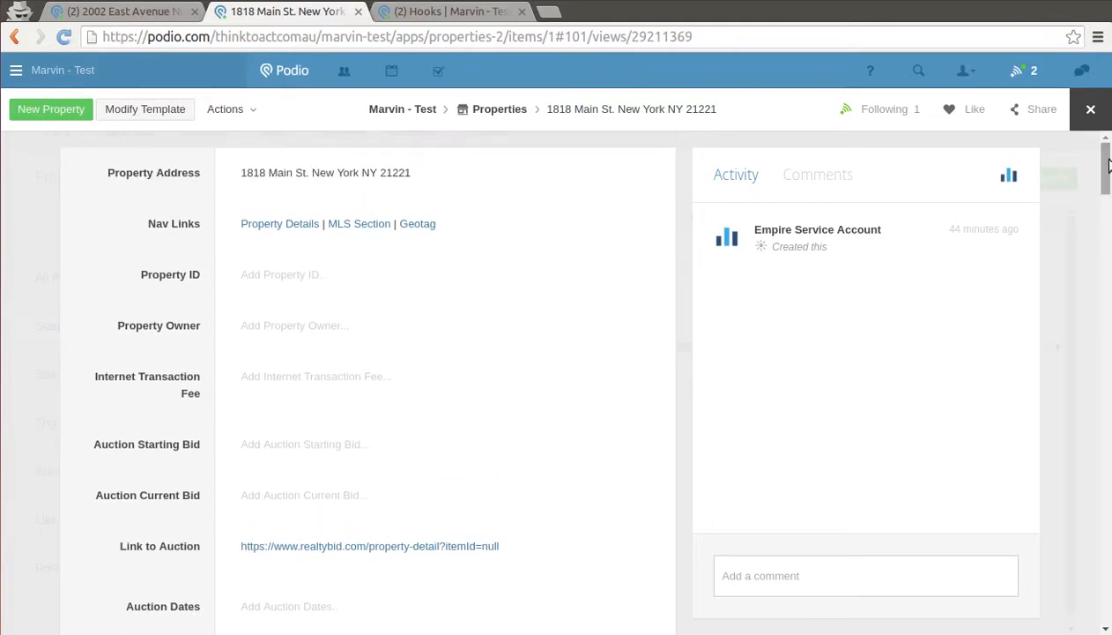
- Test the Geotag nav link of the 1818 Main St. property once more and return to the beginning of the item
click(411, 226)
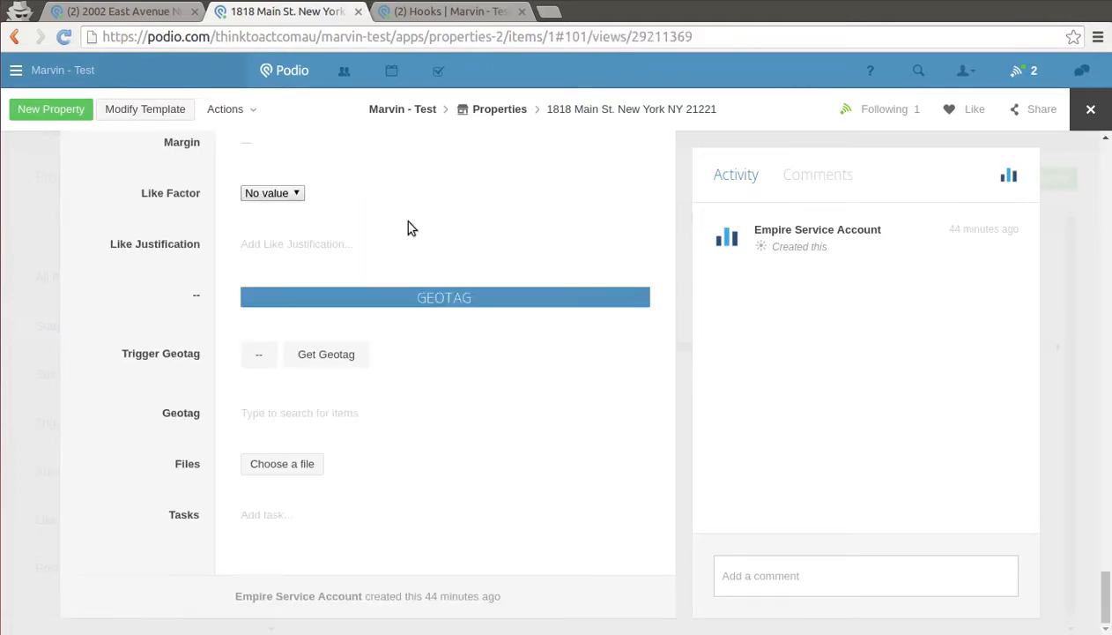
drag(1108, 595, 1109, 158)
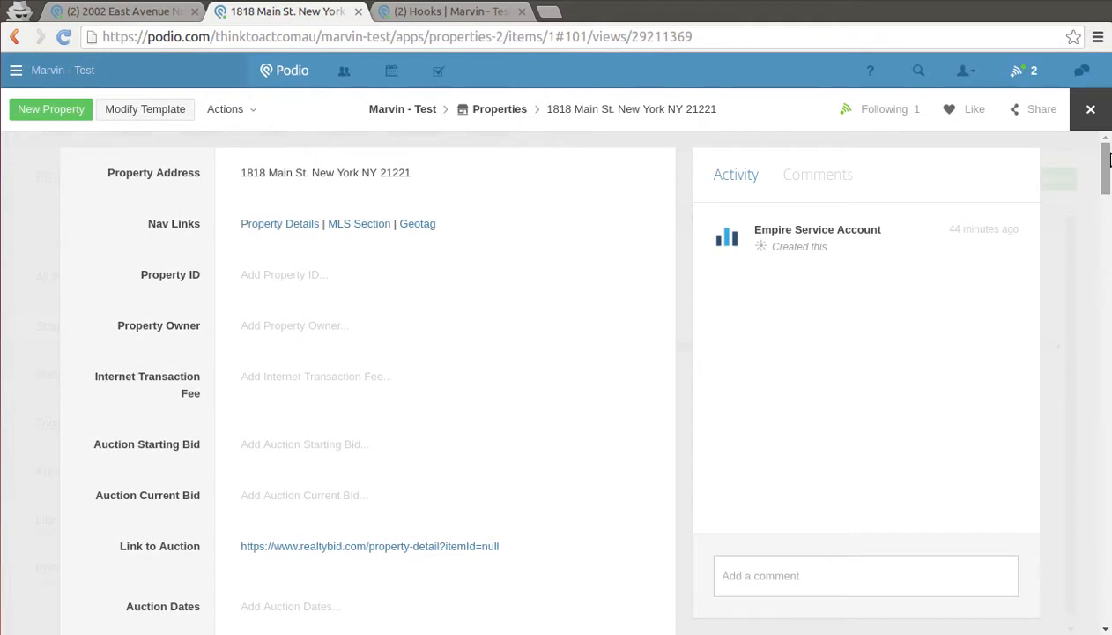
mouse_move(1109, 155)
mouse_down()
mouse_move(1109, 193)
mouse_move(1108, 168)
mouse_up()
drag(1109, 183, 1109, 138)
- Modify the Properties template by adding a Calculation field named Nav Link between the Geotag header field and Trigger Geotag
click(156, 108)
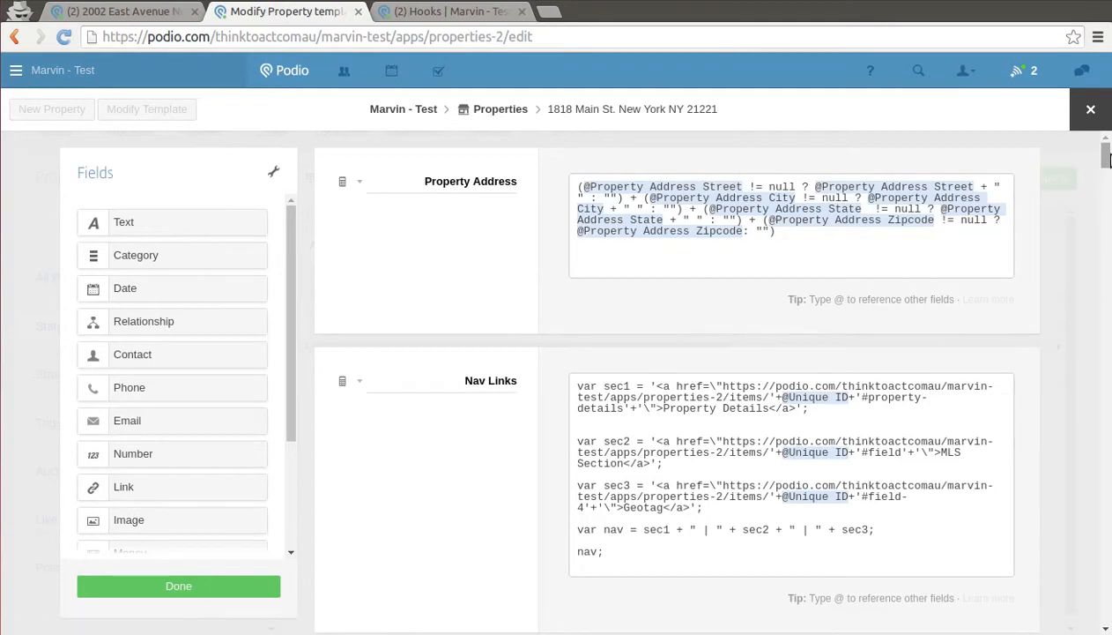
drag(1110, 159, 1107, 617)
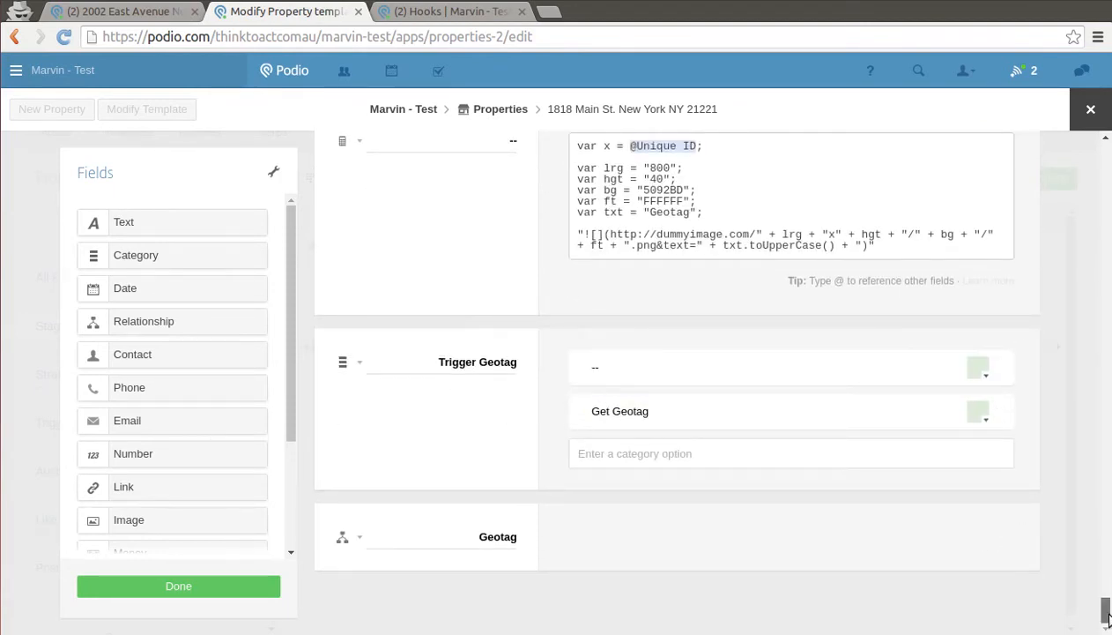
scroll(1109, 603, up, 3)
scroll(1106, 599, down, 2)
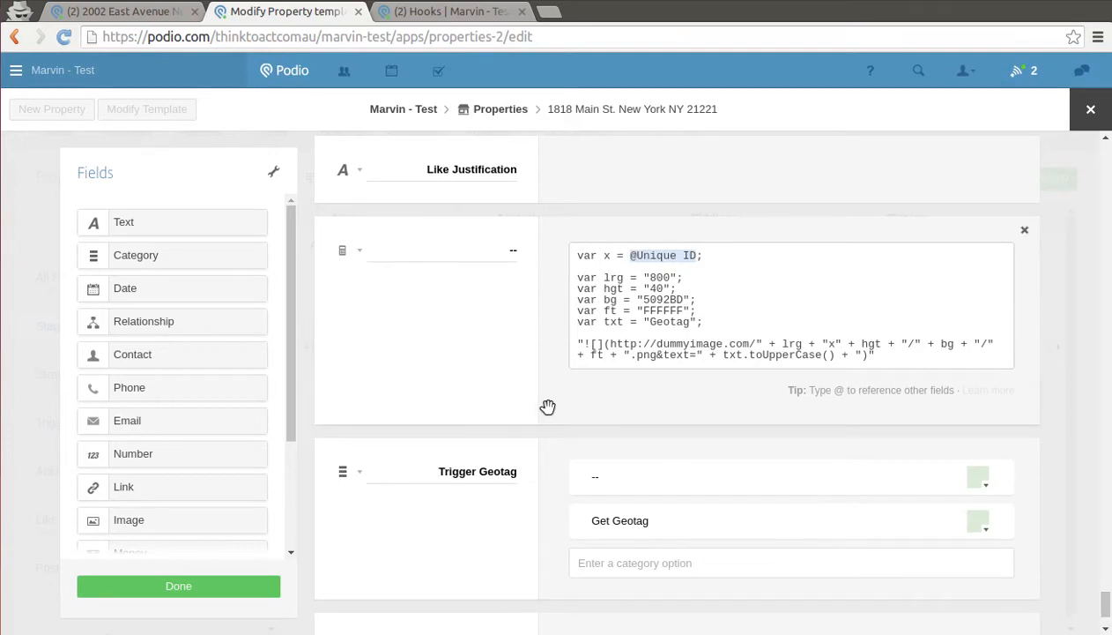
drag(289, 310, 294, 500)
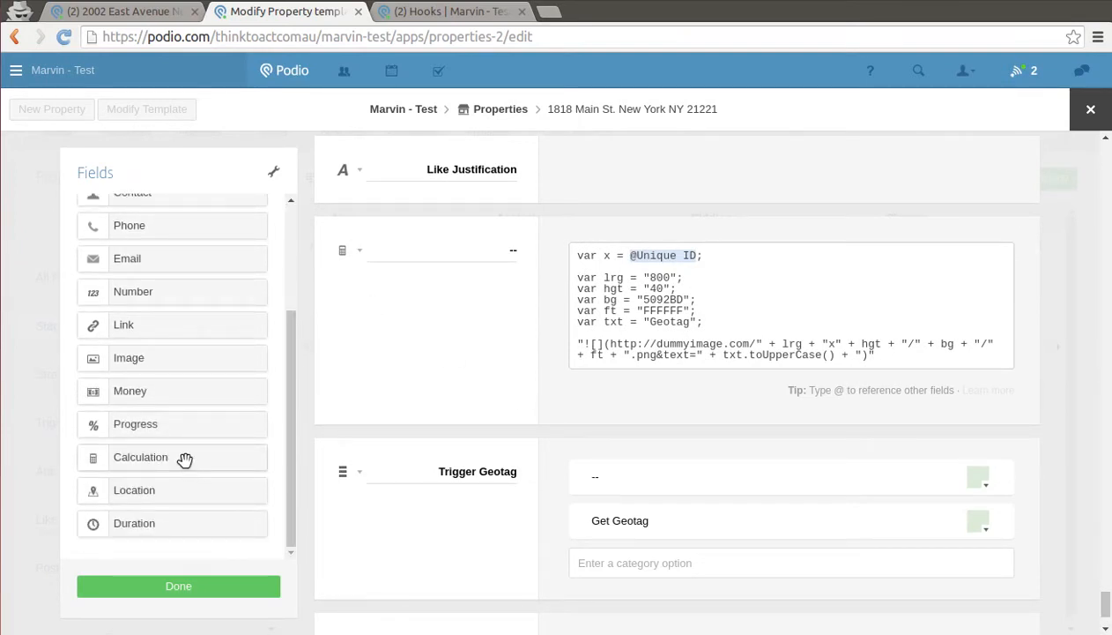
drag(184, 459, 367, 439)
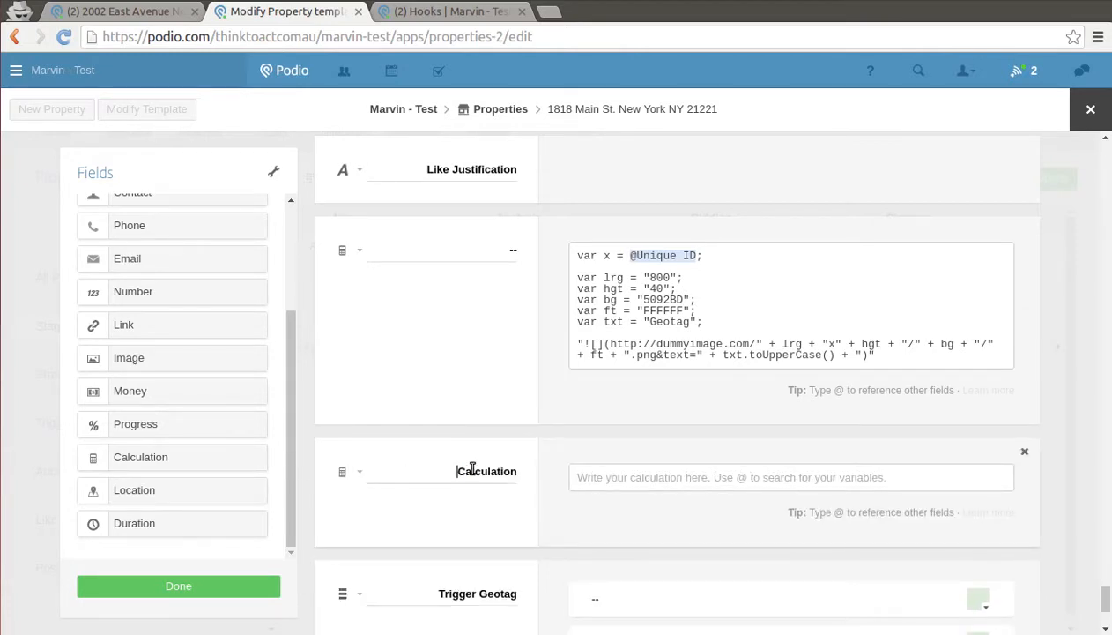
drag(465, 468, 561, 474)
text(Nav Link)
click(579, 474)
- Copy the entire Nav Links calculation into the empty calculation of the Nav Link field in the Geotag section
drag(1109, 588, 1109, 155)
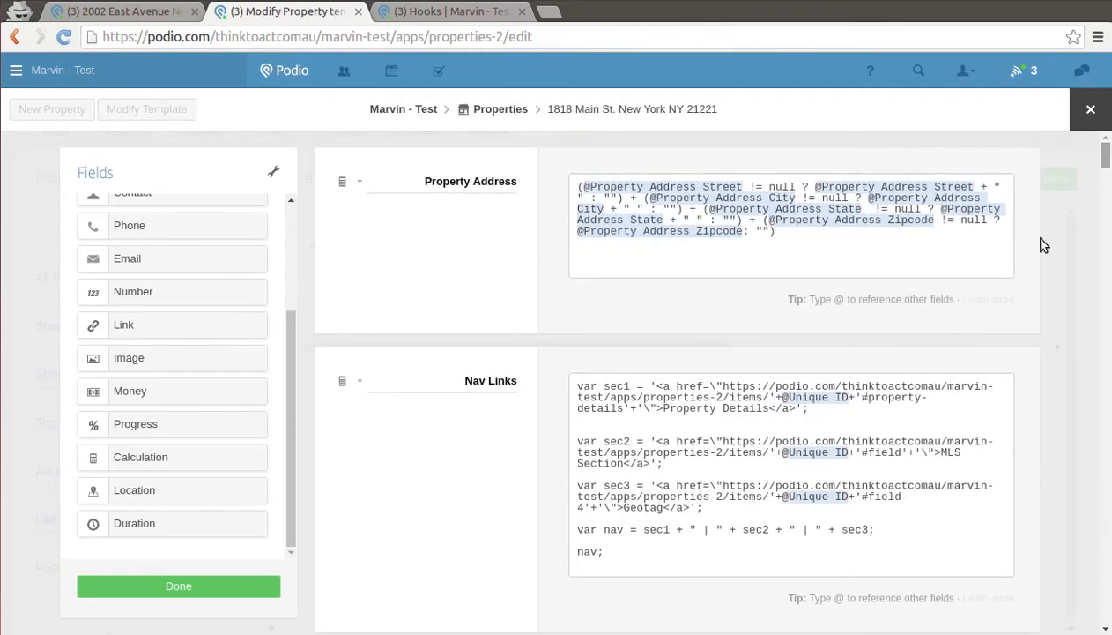
click(839, 545)
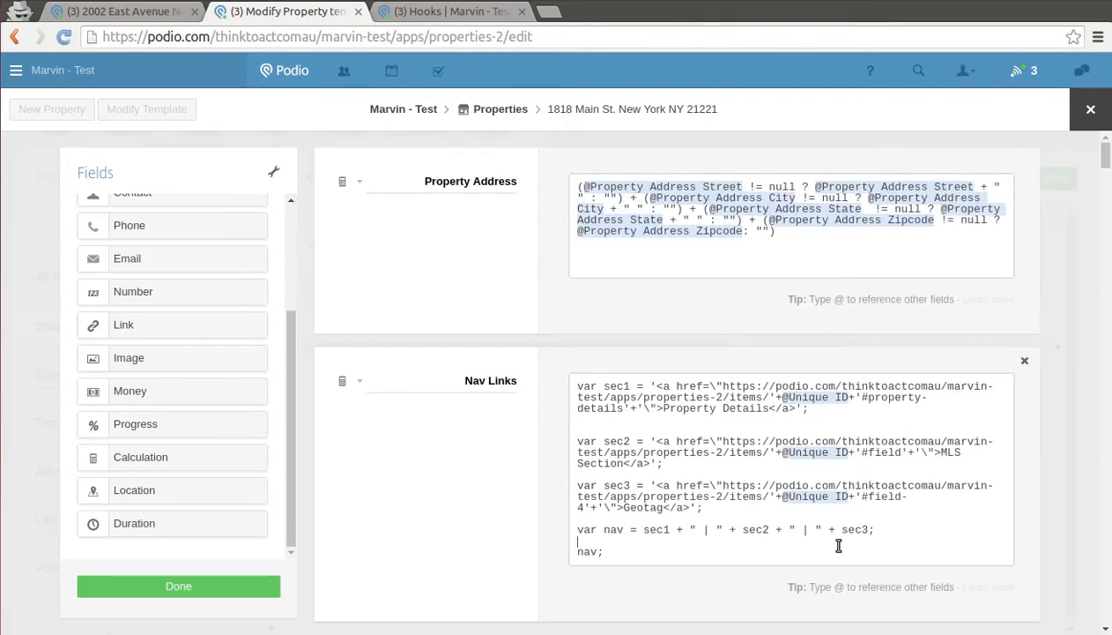
key(ctrl+a)
key(ctrl+c)
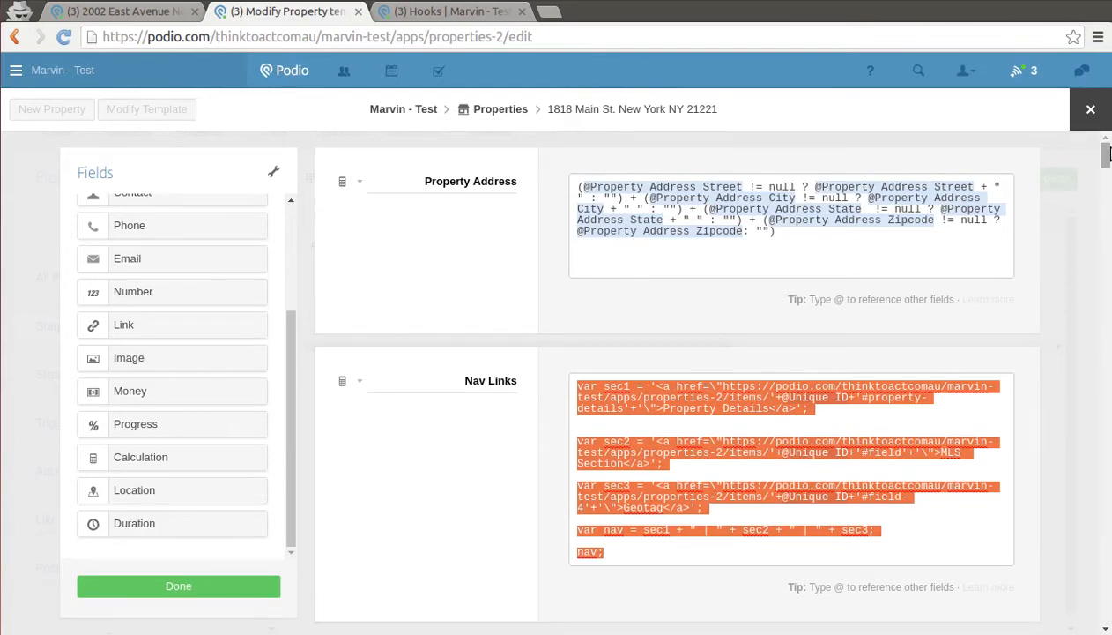
drag(1109, 155, 1107, 608)
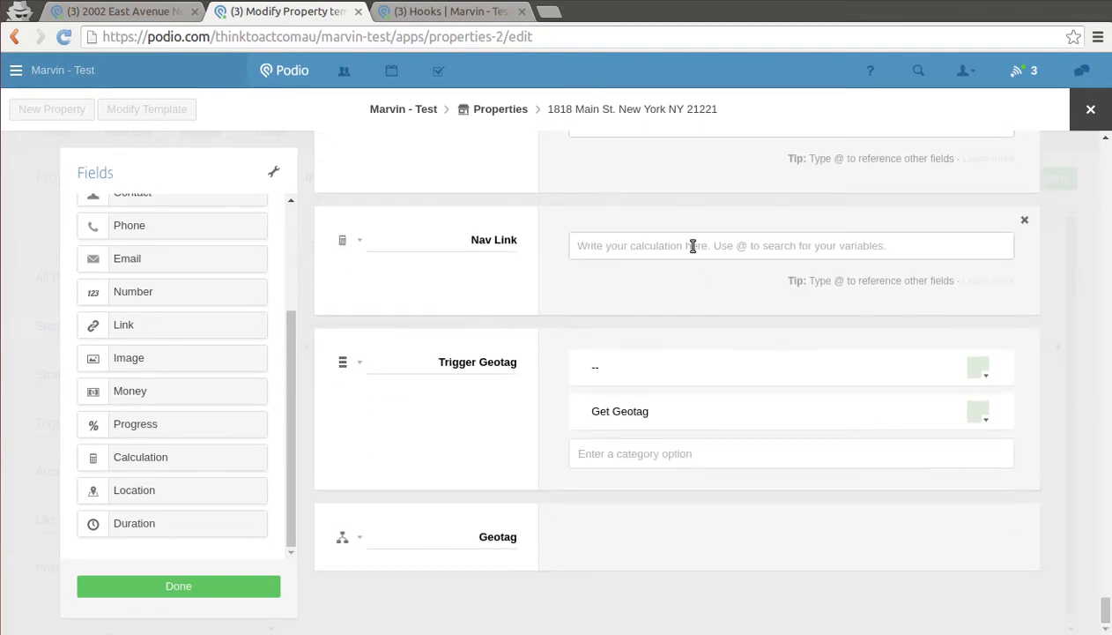
key(ctrl+v)
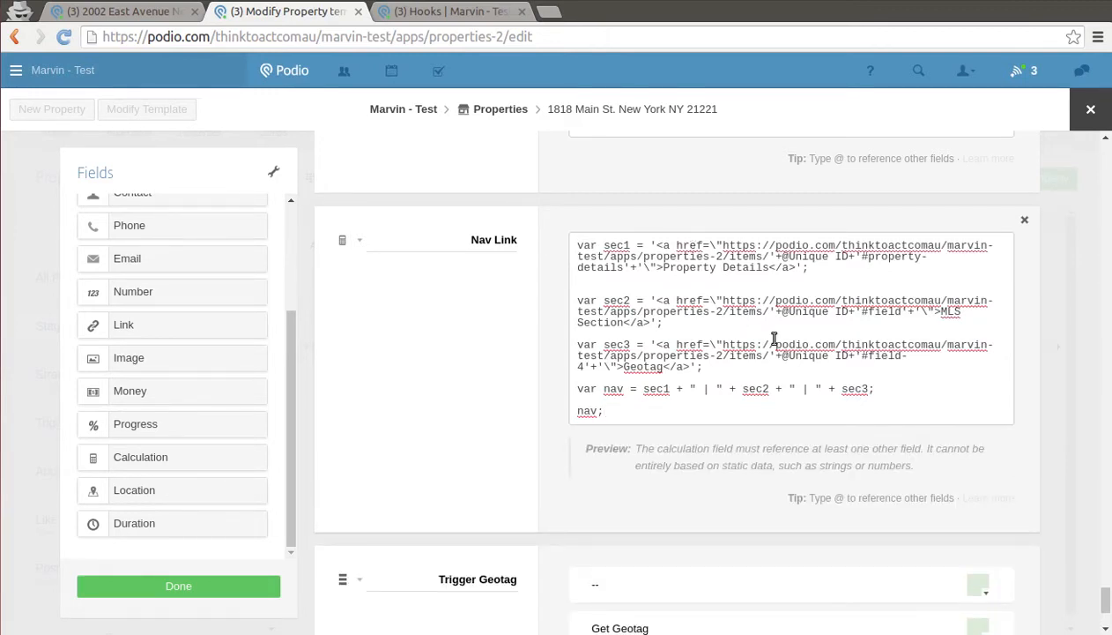
- Delete the sec3 Geotag definition from the Nav Link calculation and remove + " | " + sec3 from its nav variable
drag(624, 367, 667, 366)
drag(578, 342, 718, 368)
key(BackSpace)
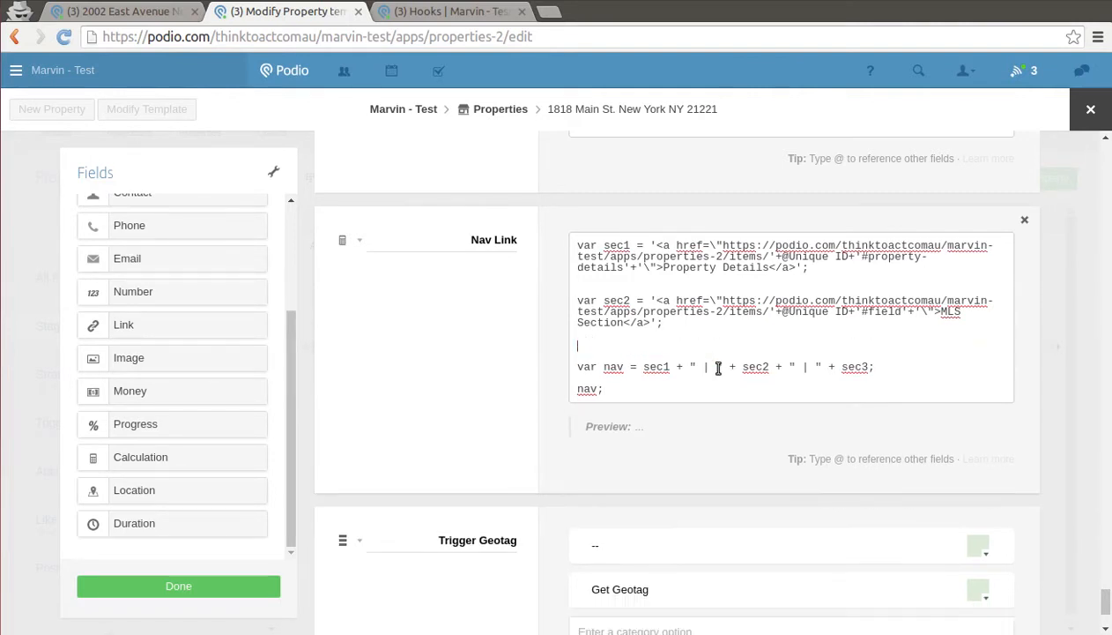
key(BackSpace)
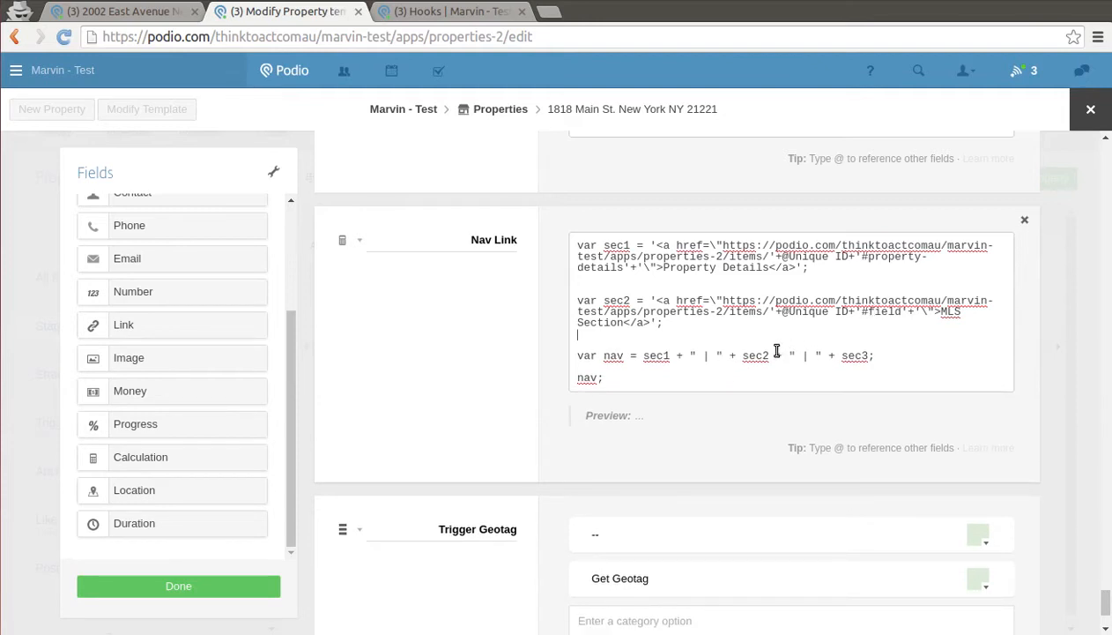
drag(773, 356, 867, 356)
key(BackSpace)
key(Delete)
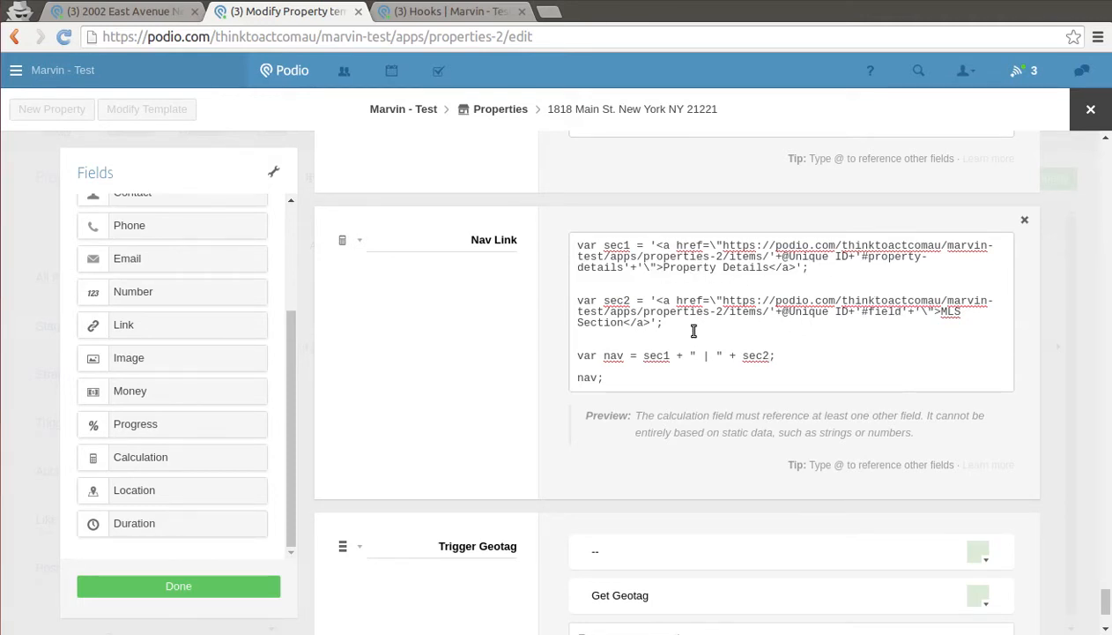
- Insert a line above sec1 in the Nav Link calculation and begin it with var top = '<a href=\"
click(577, 245)
key(Return)
key(Return)
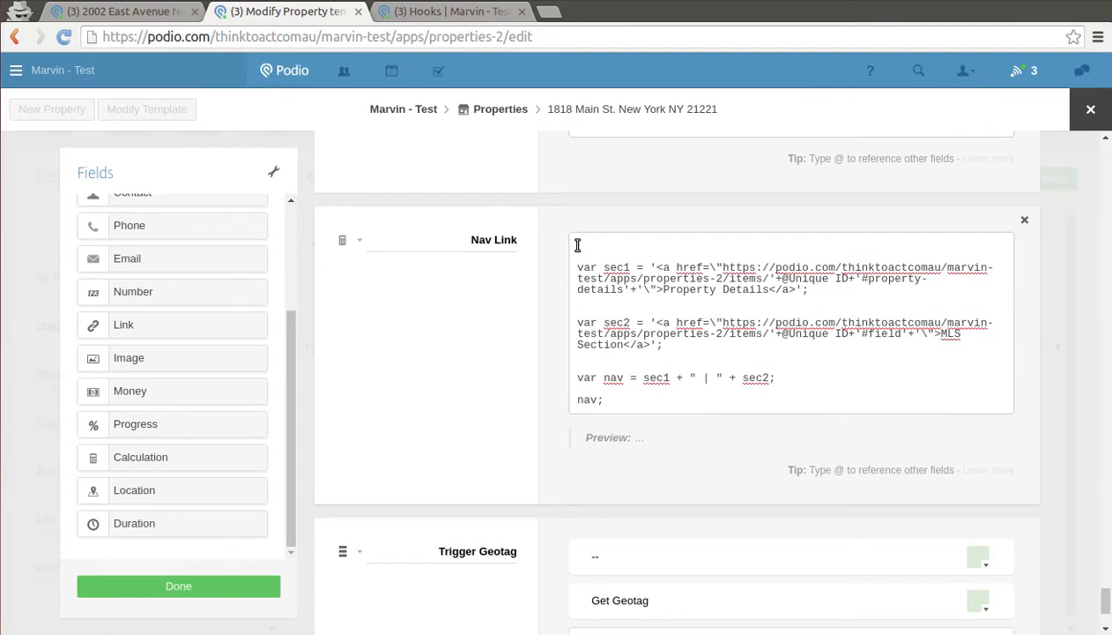
click(159, 13)
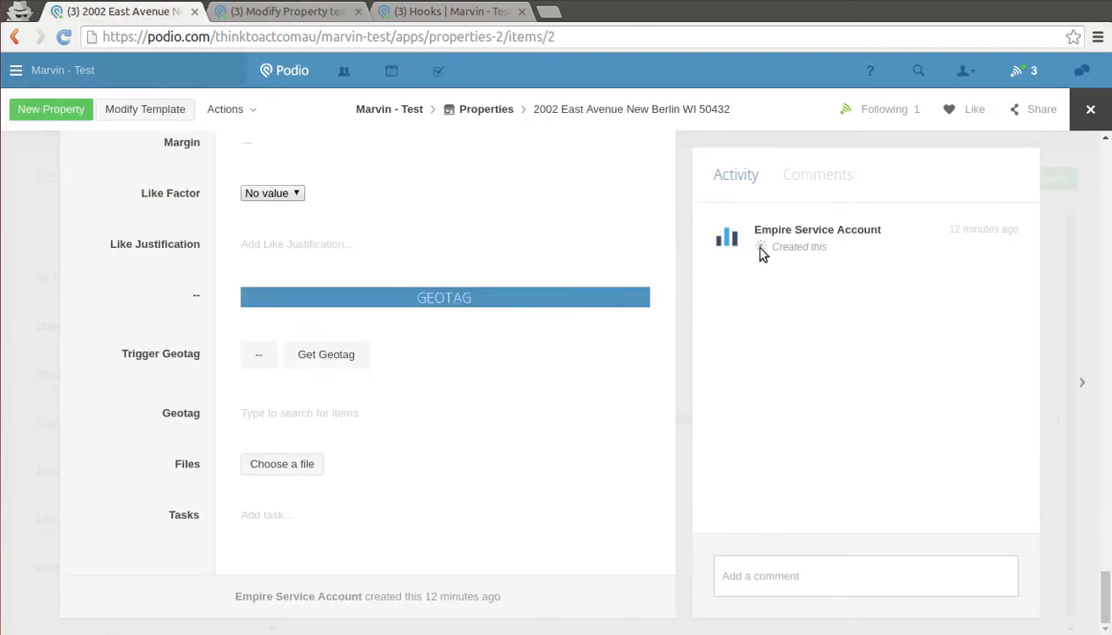
drag(1108, 581, 1101, 124)
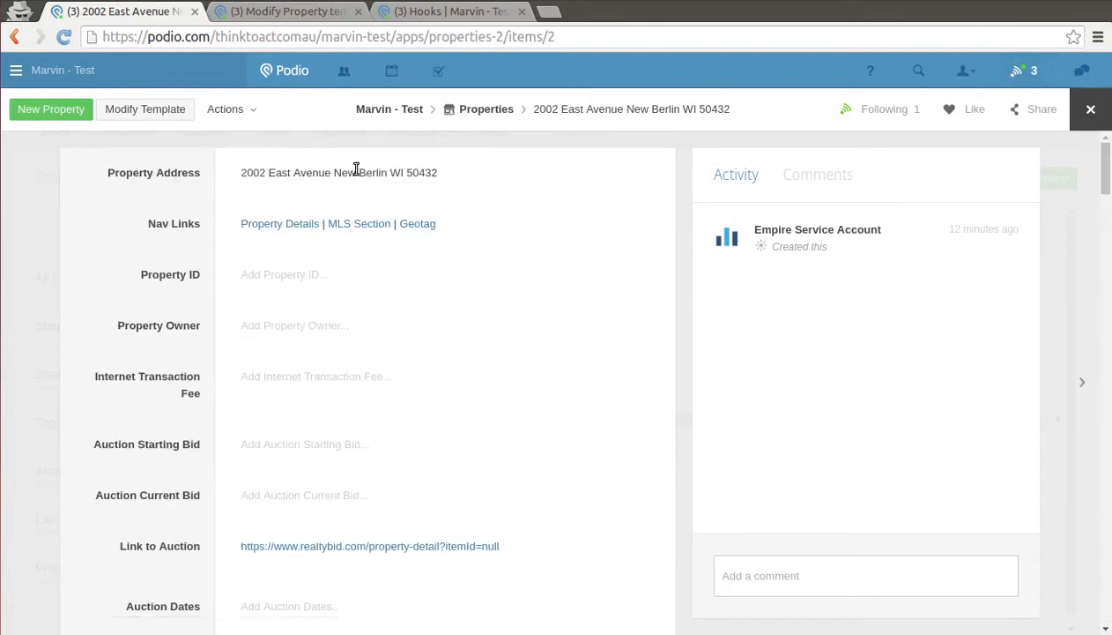
click(294, 15)
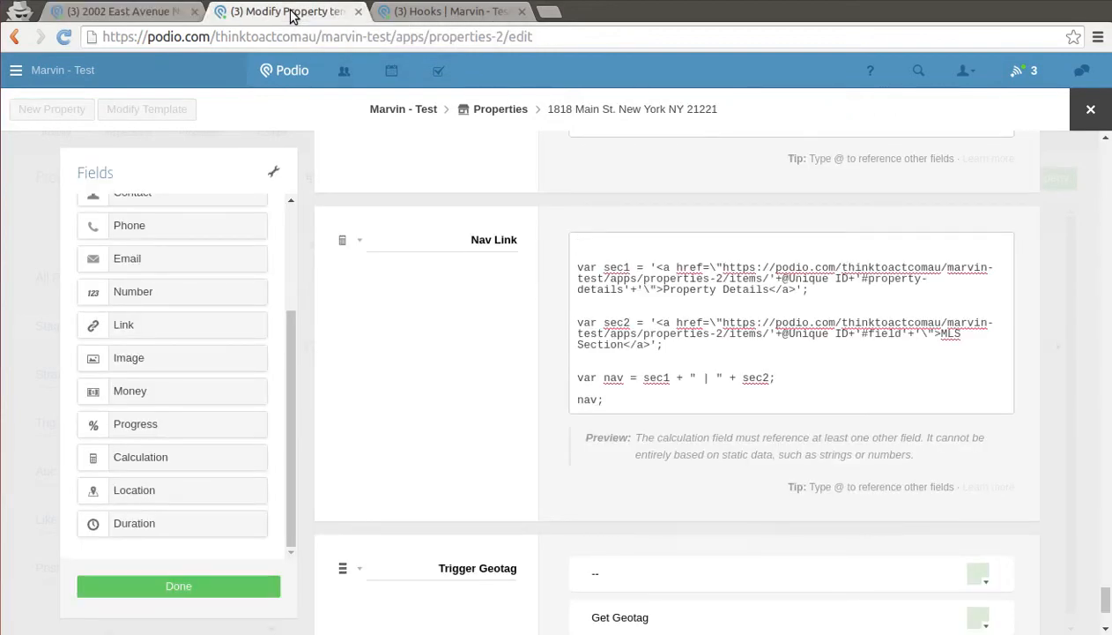
text(var)
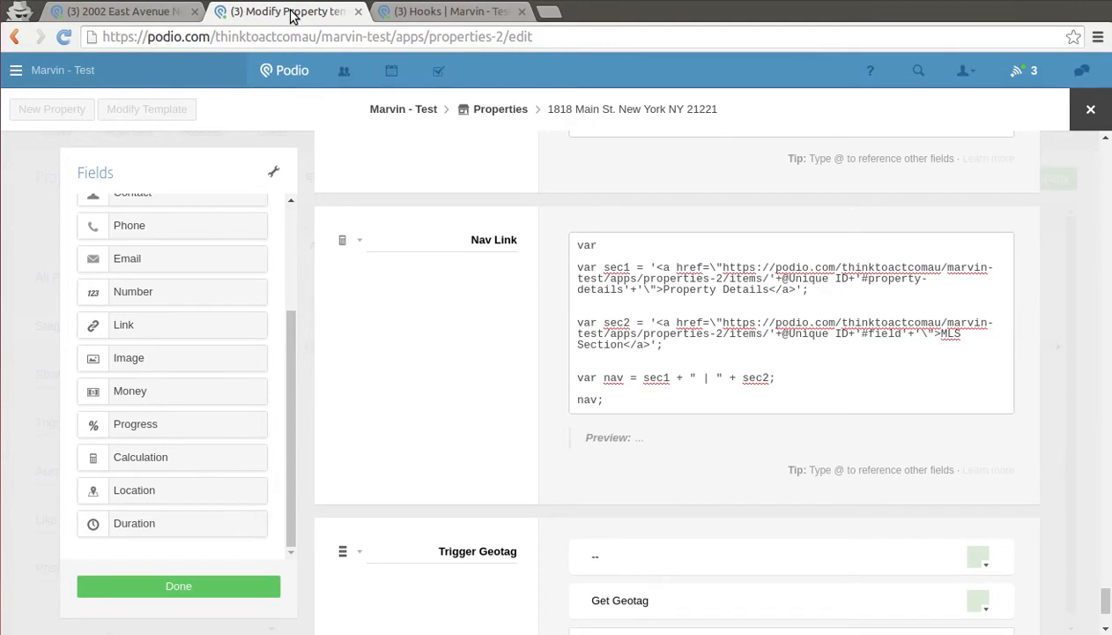
text( top = '<a href=\")
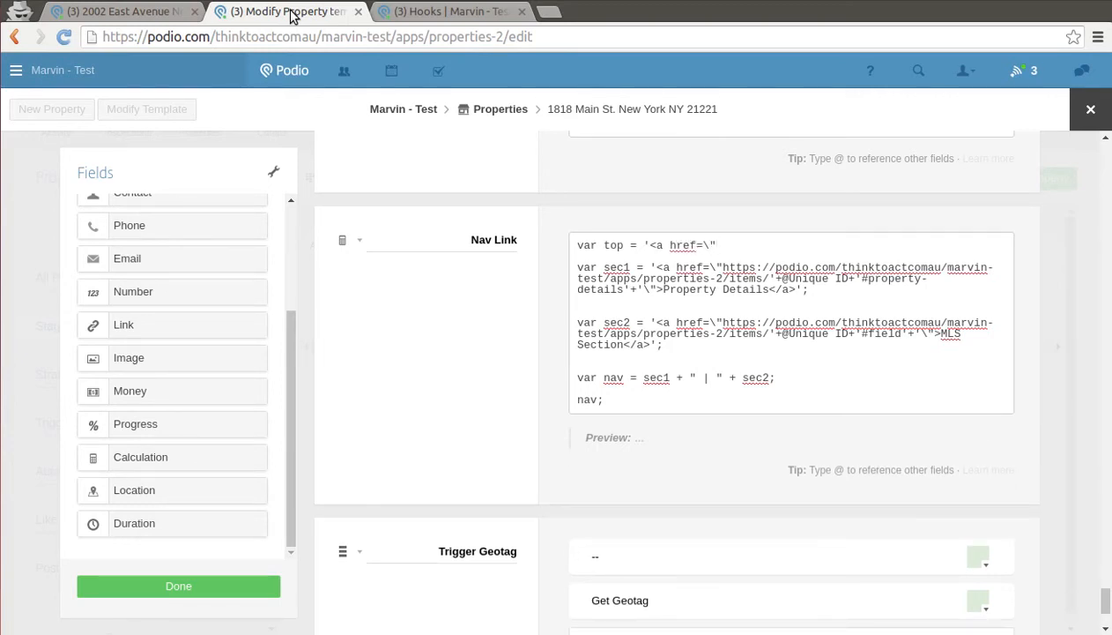
click(123, 12)
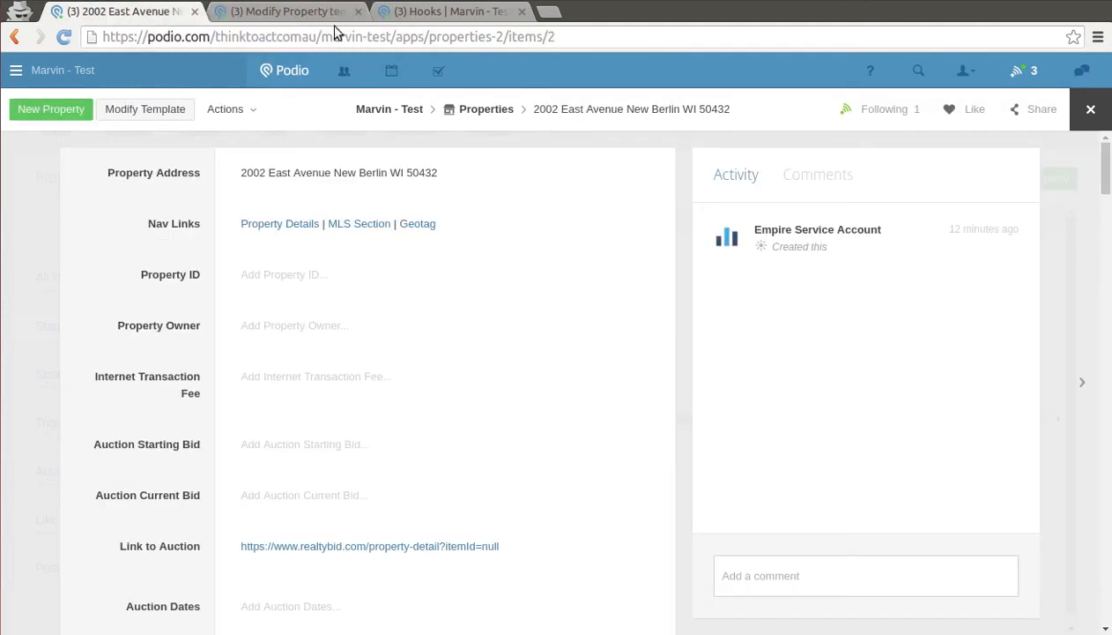
drag(548, 37, 35, 115)
key(ctrl+c)
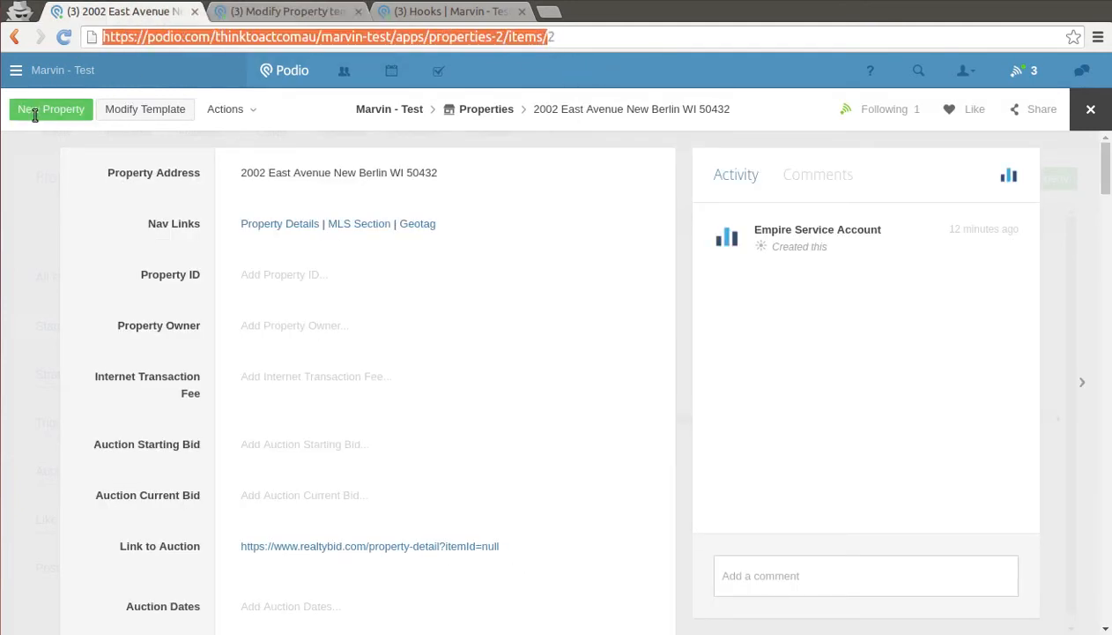
click(275, 14)
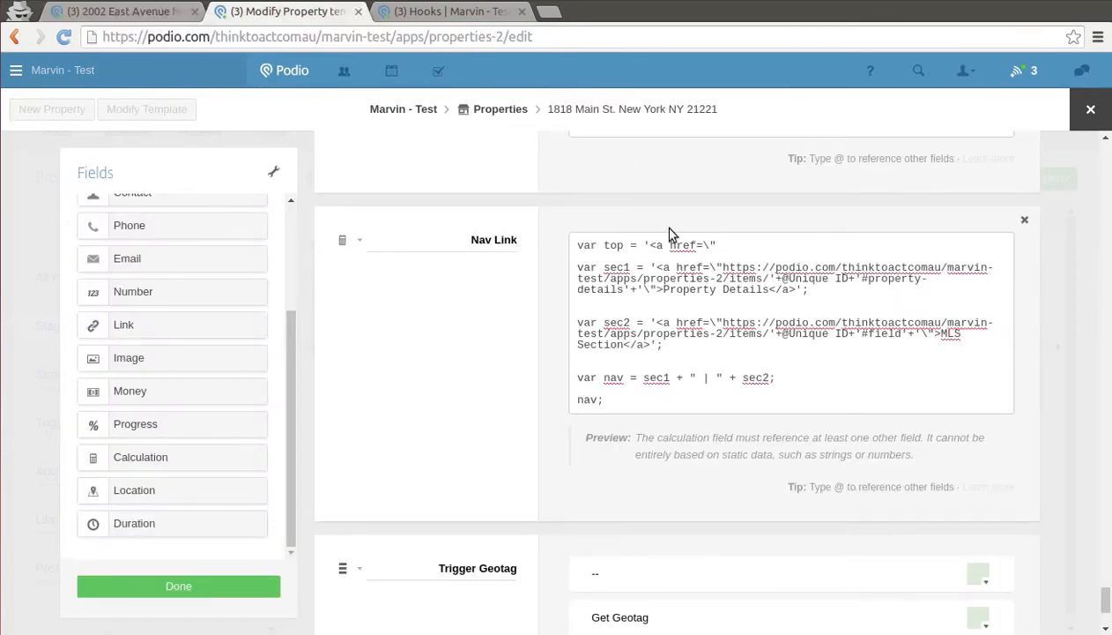
key(ctrl+v)
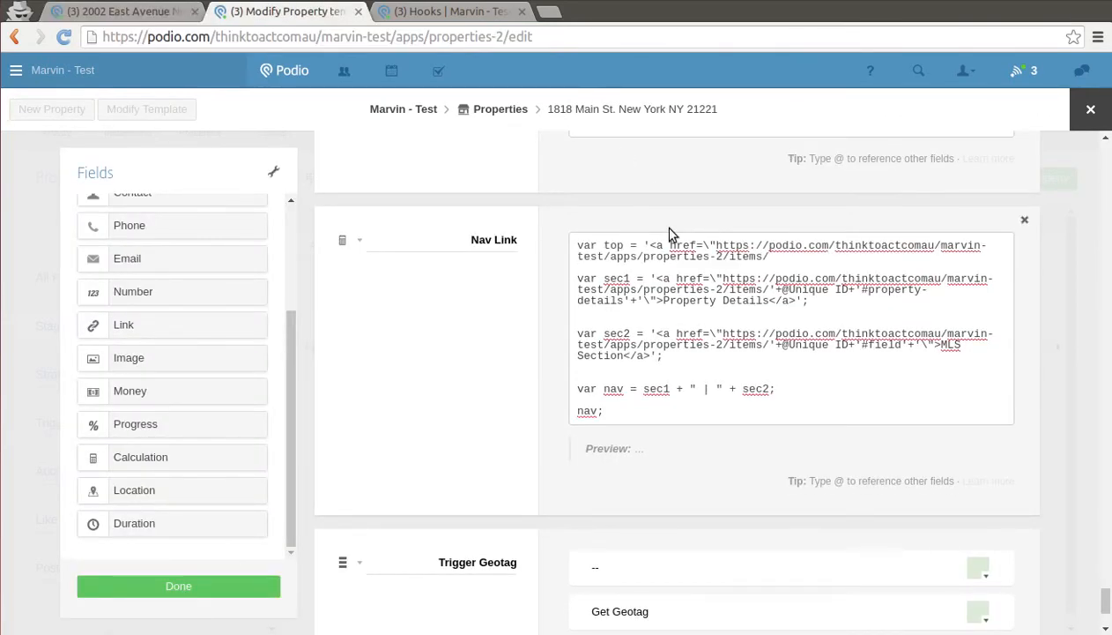
text('+@)
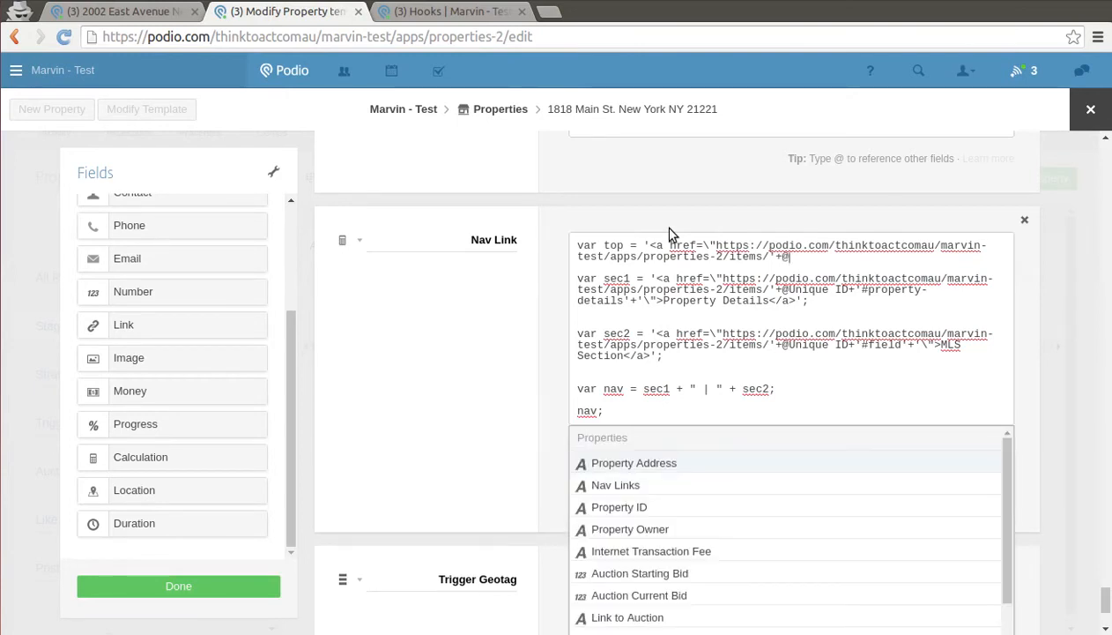
text(uni)
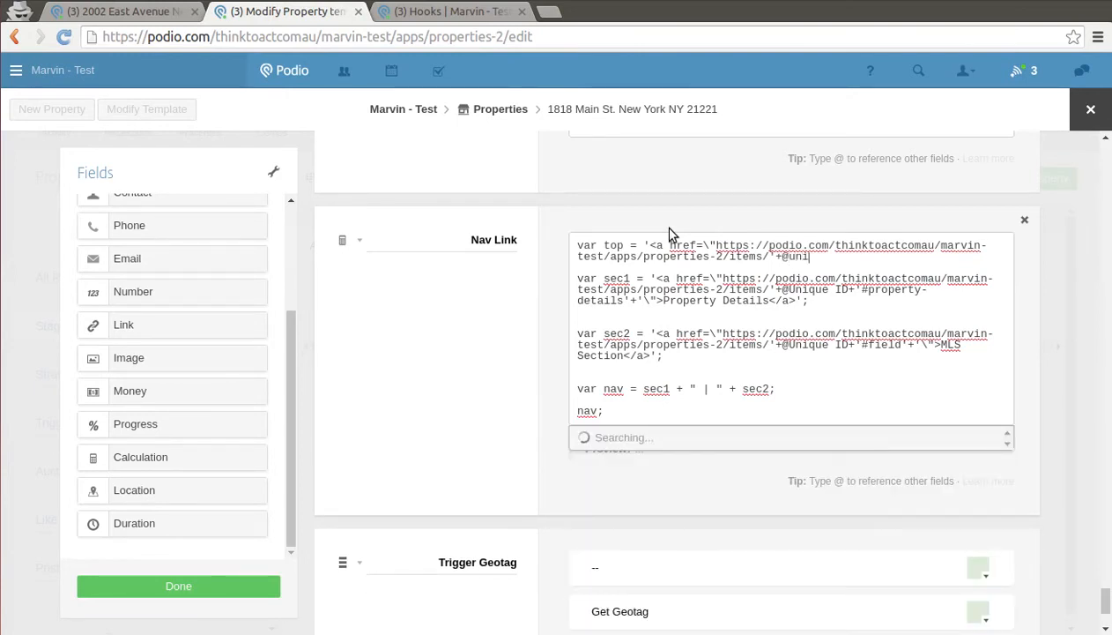
key(Return)
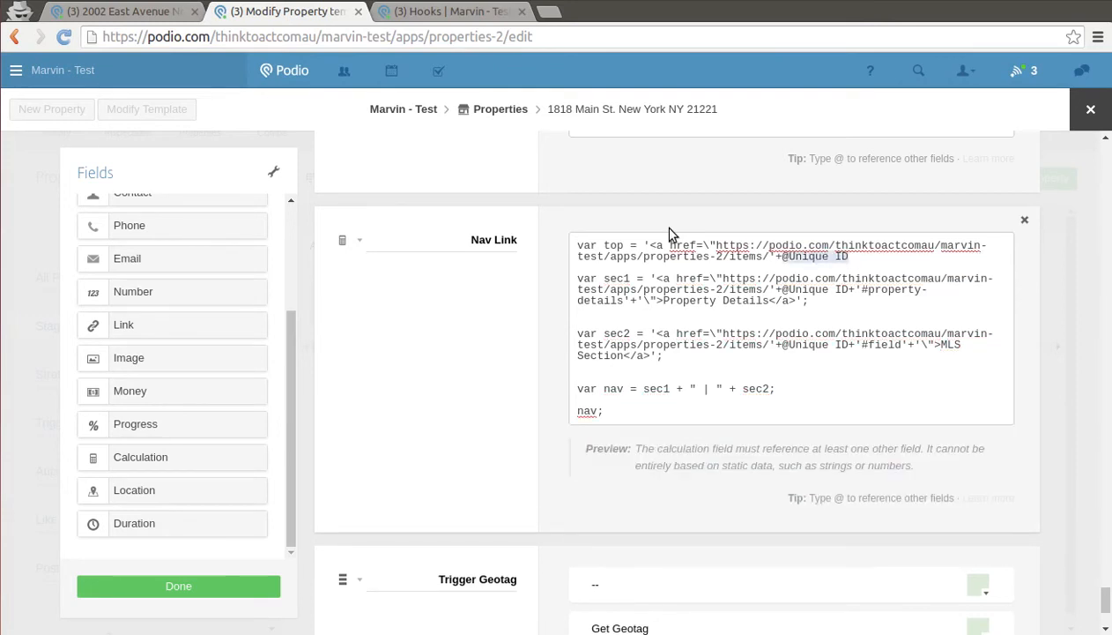
text(+)
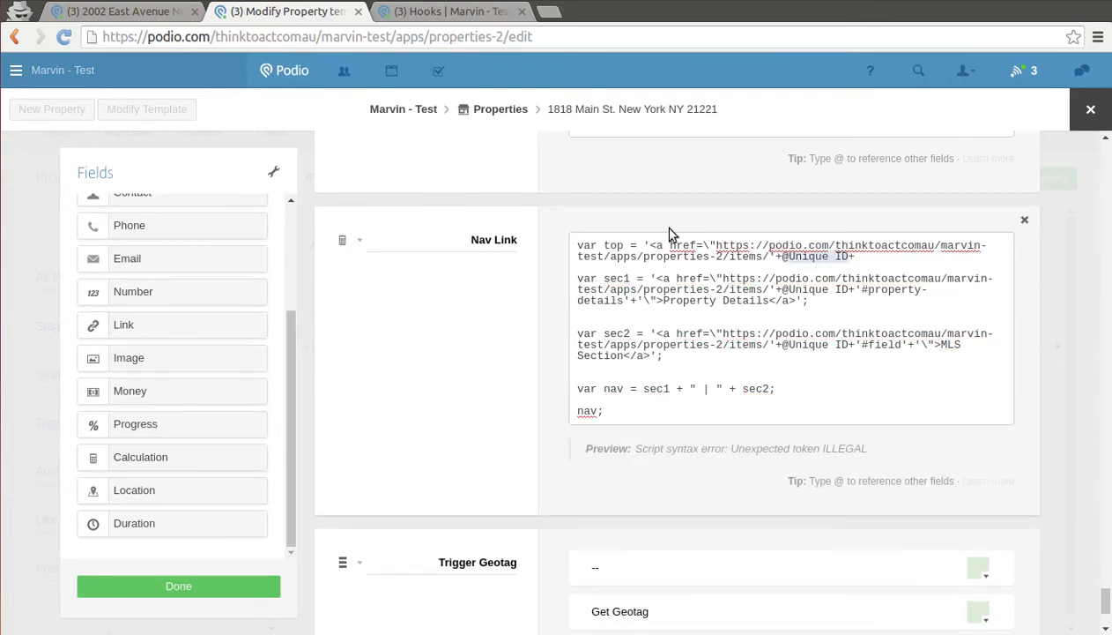
text(')
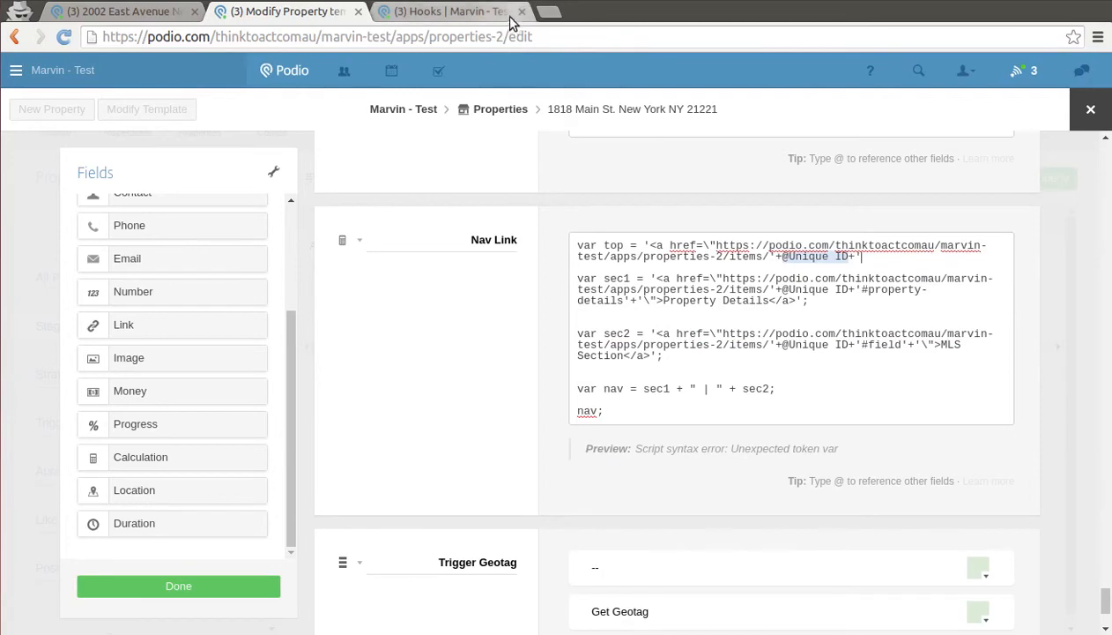
- Copy the Property Address field's external ID from the Hooks page and append #property-address to the top variable's link
click(507, 17)
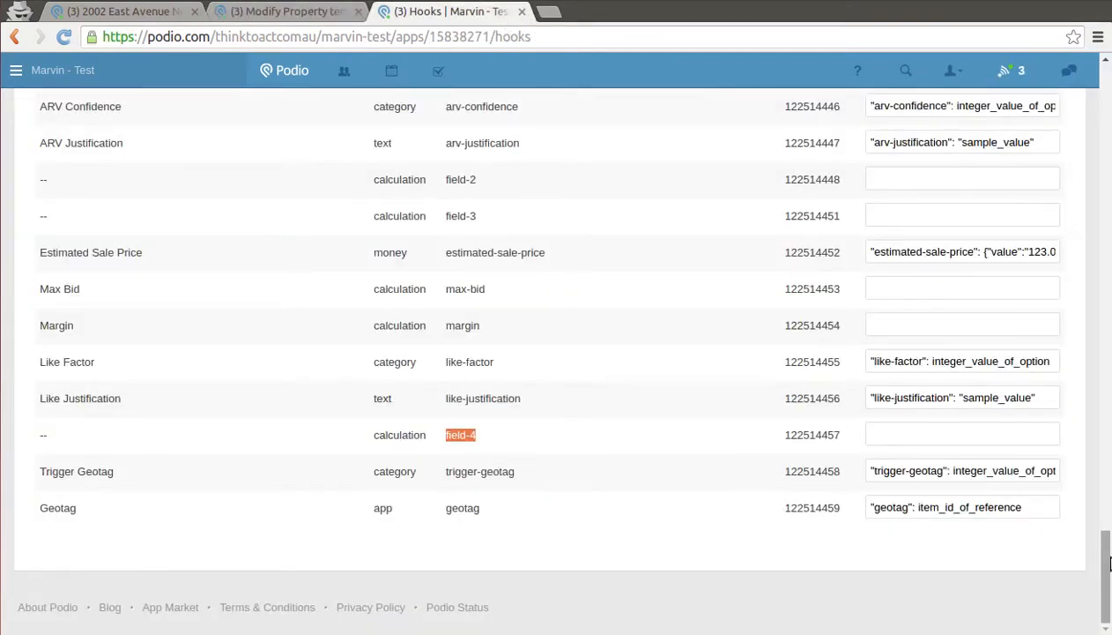
drag(1109, 562, 1104, 159)
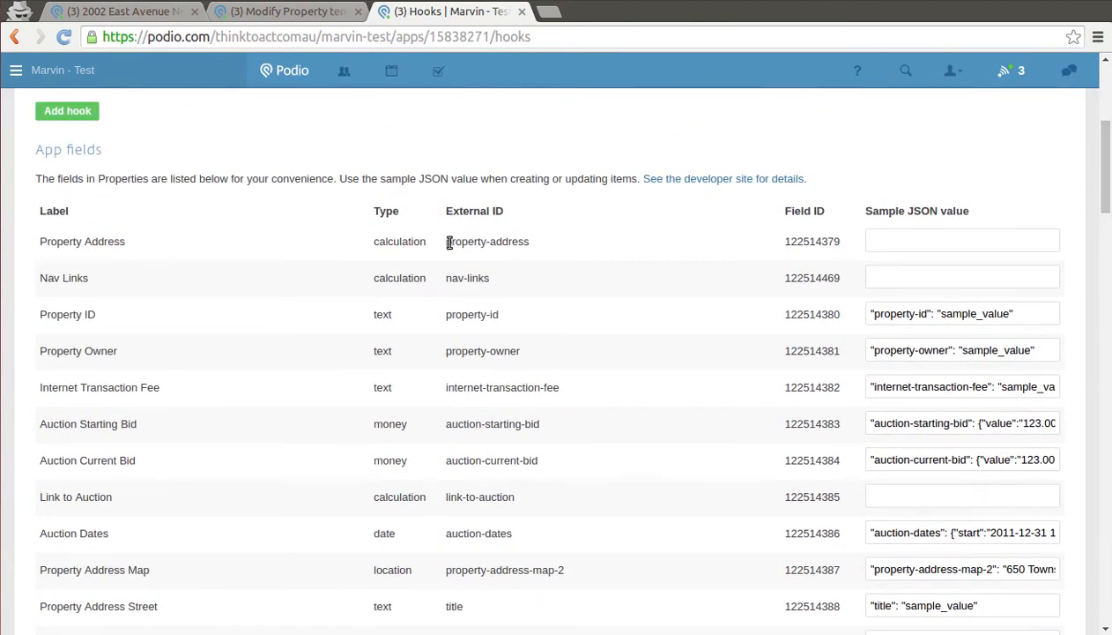
drag(450, 243, 562, 245)
key(ctrl+c)
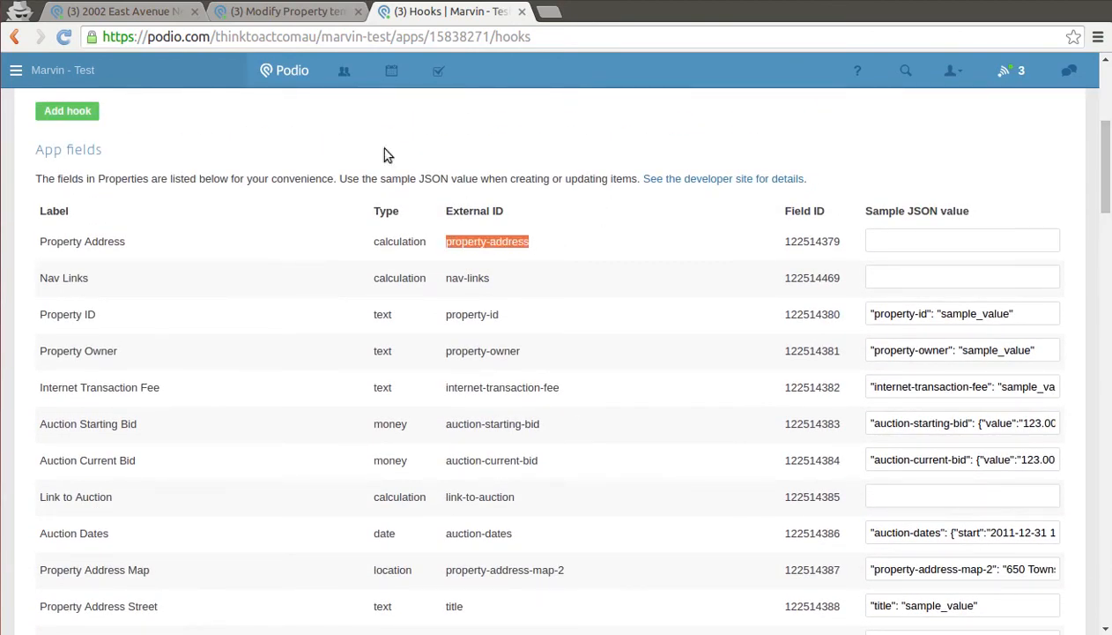
click(285, 15)
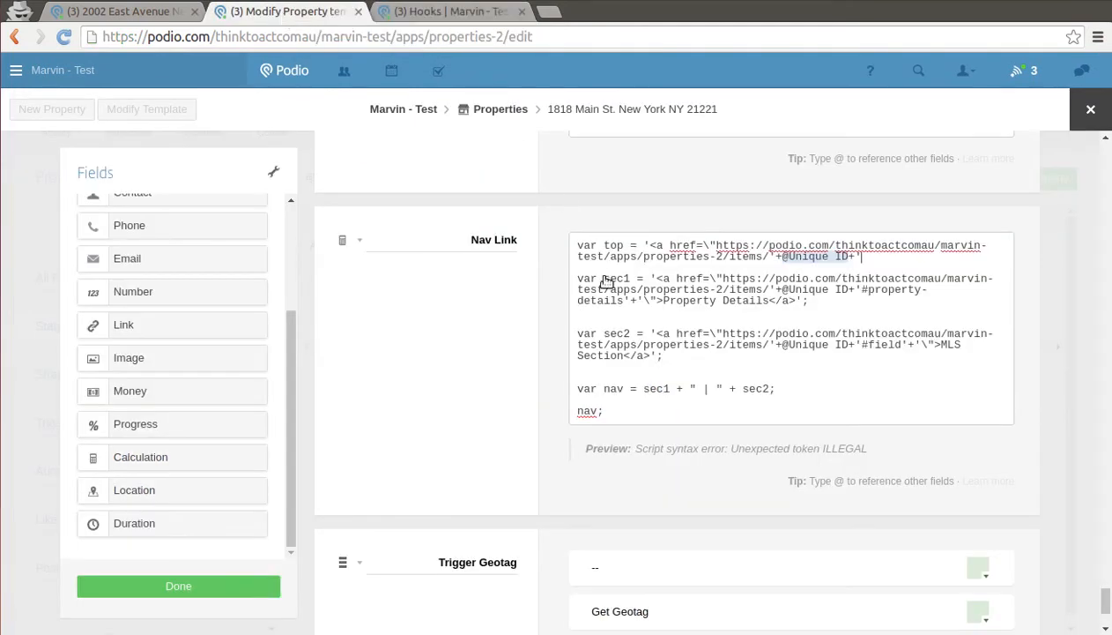
text(#)
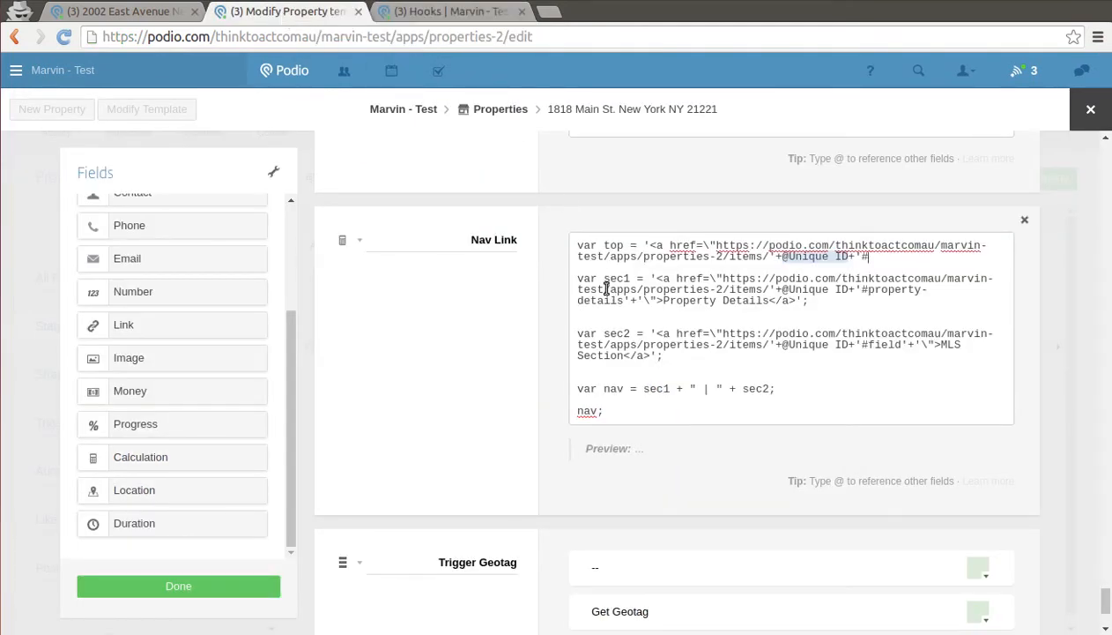
key(ctrl+v)
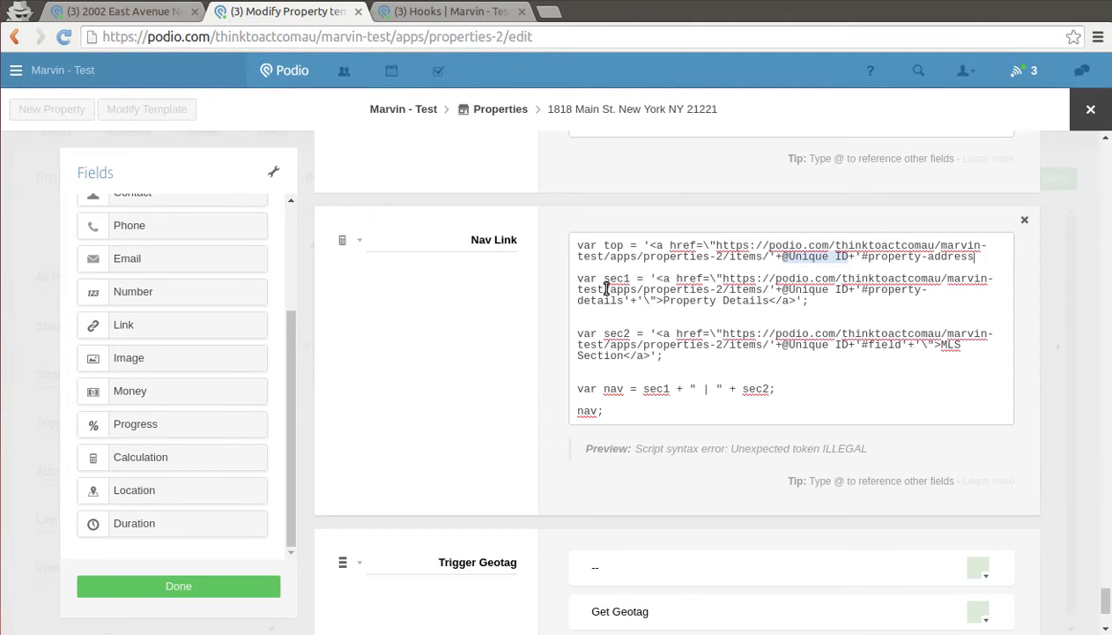
- Finish the top variable in the Nav Link calculation with '+'\">Top</a>'; after #property-address
text(')
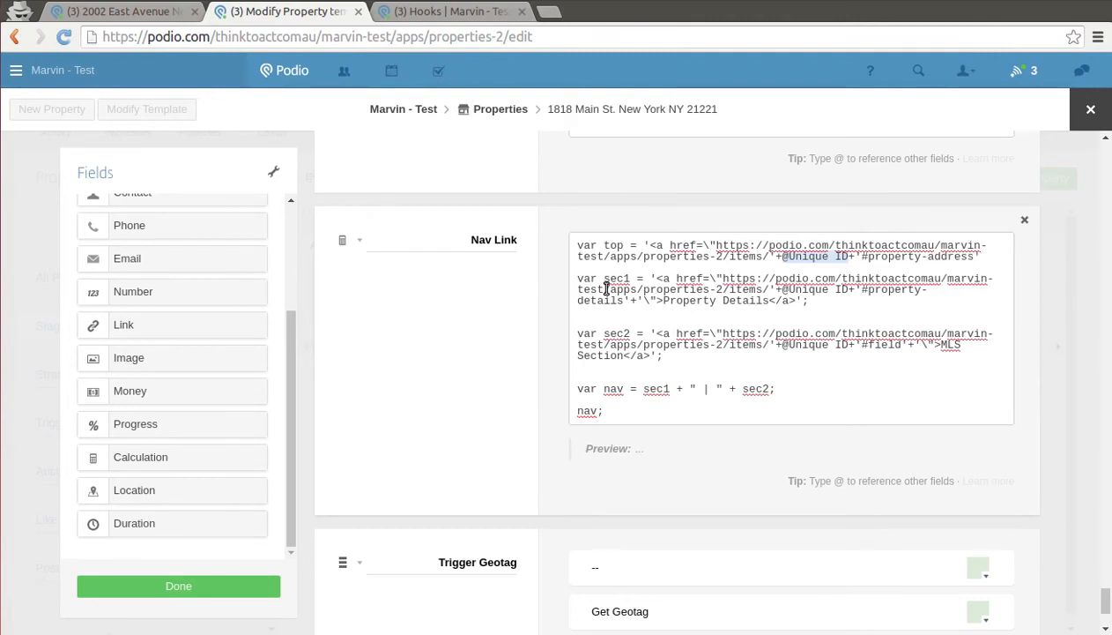
text(+)
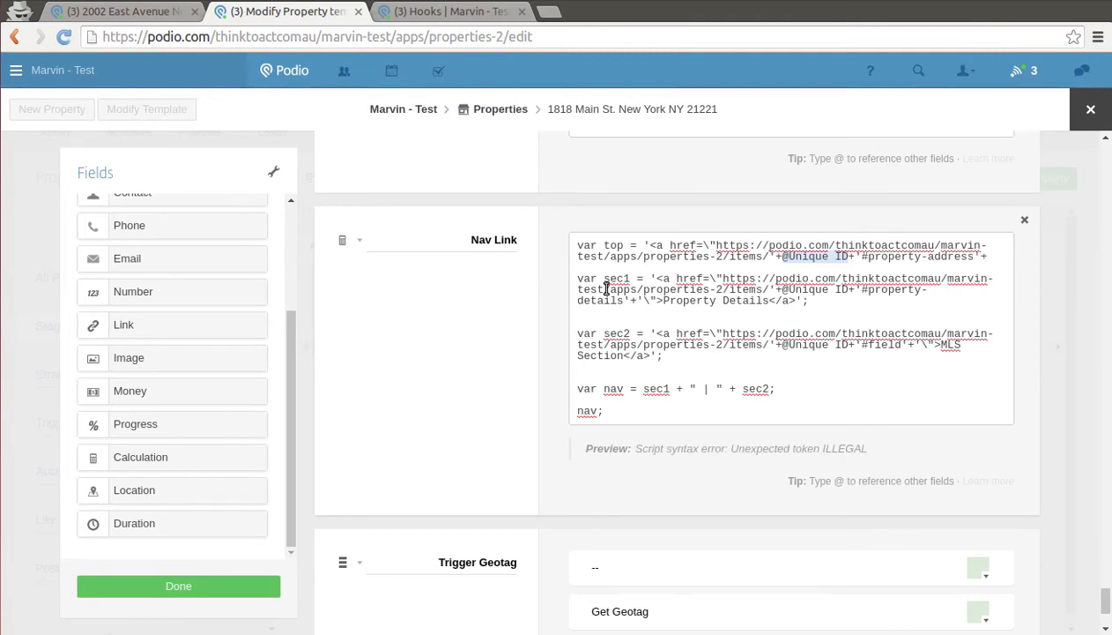
text('\)
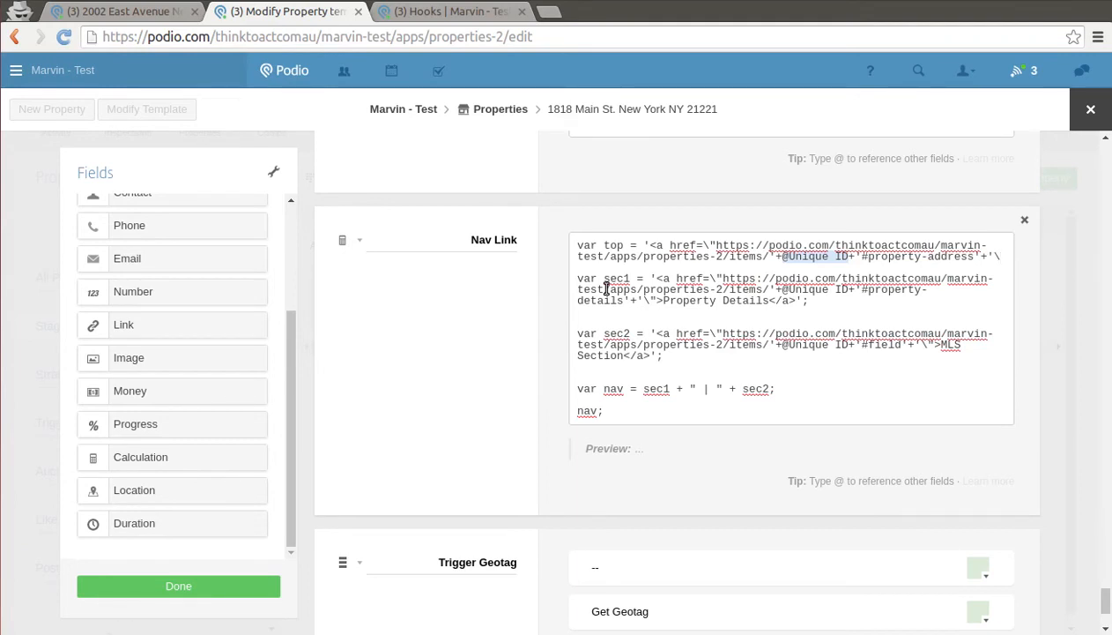
text(")
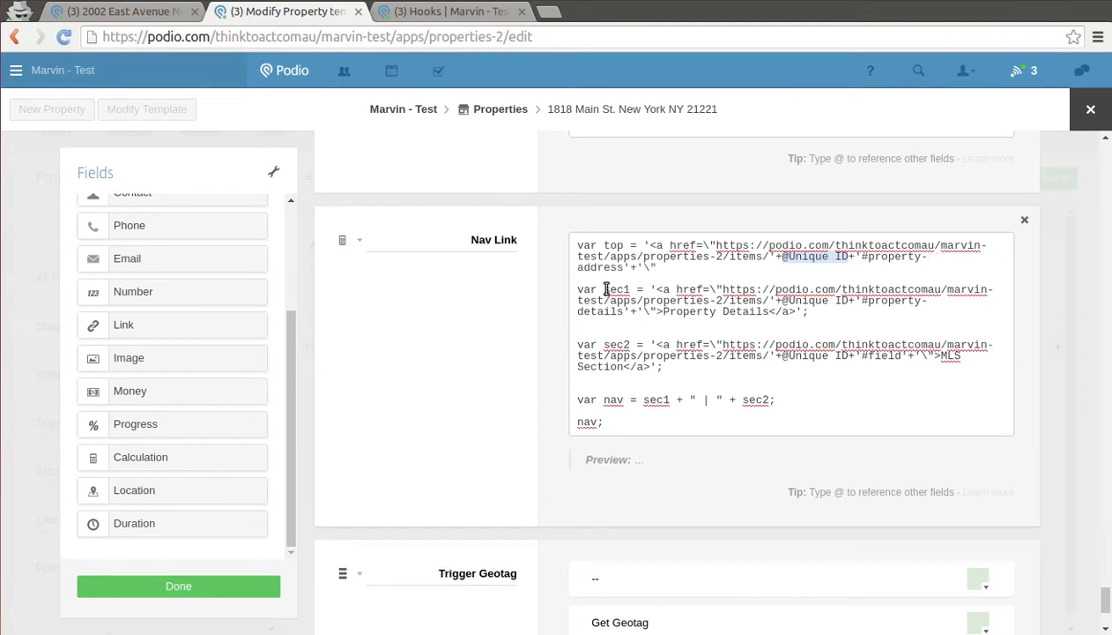
text(>)
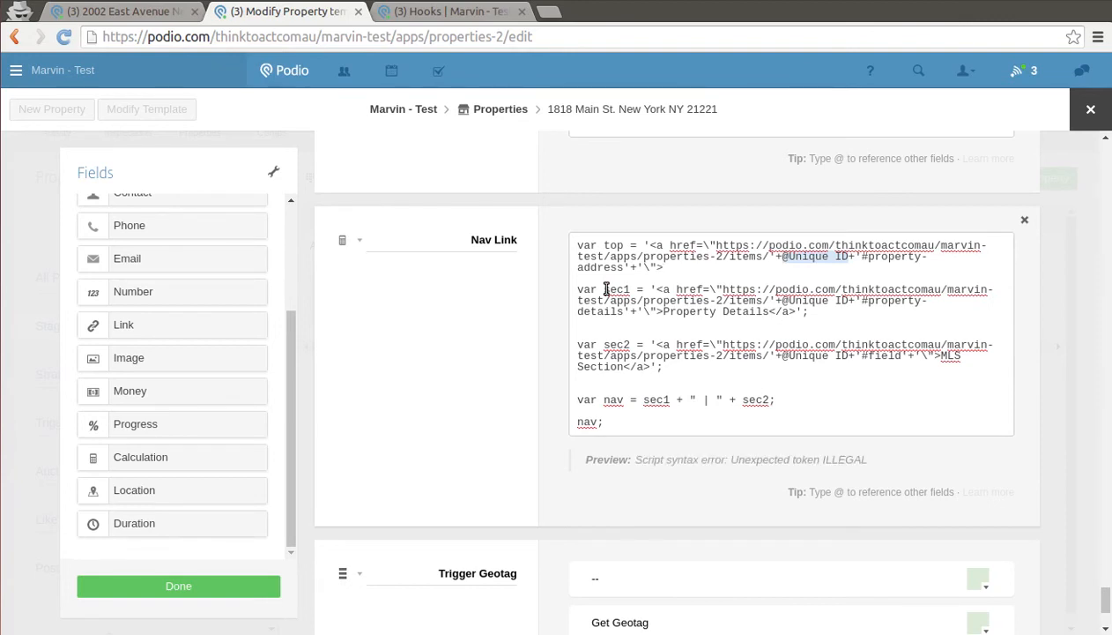
text(Top)
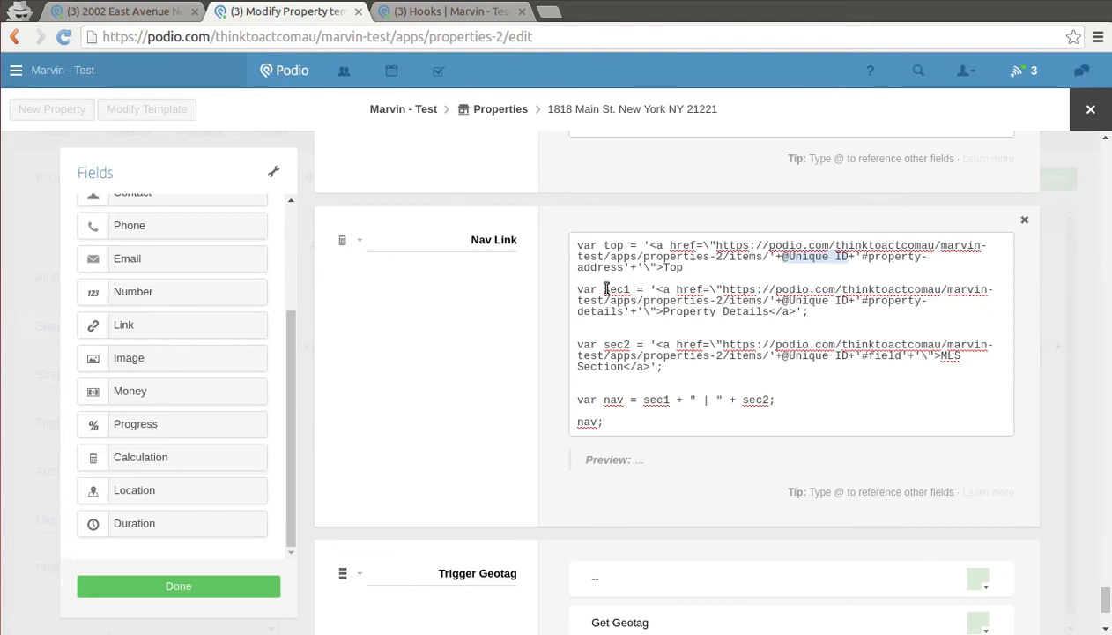
text(<)
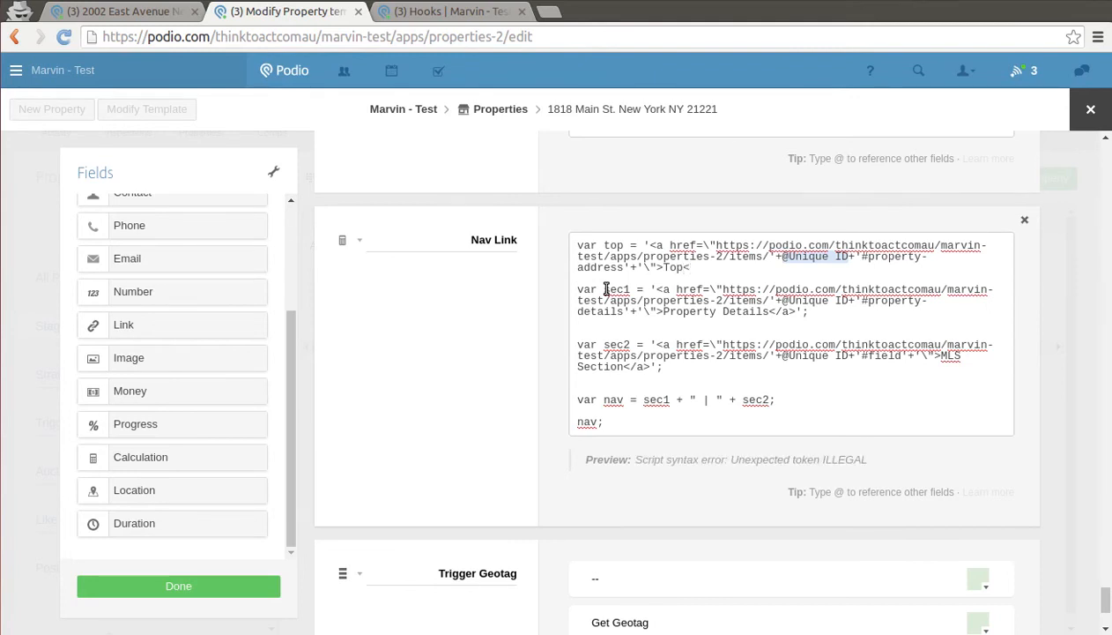
text(/a)
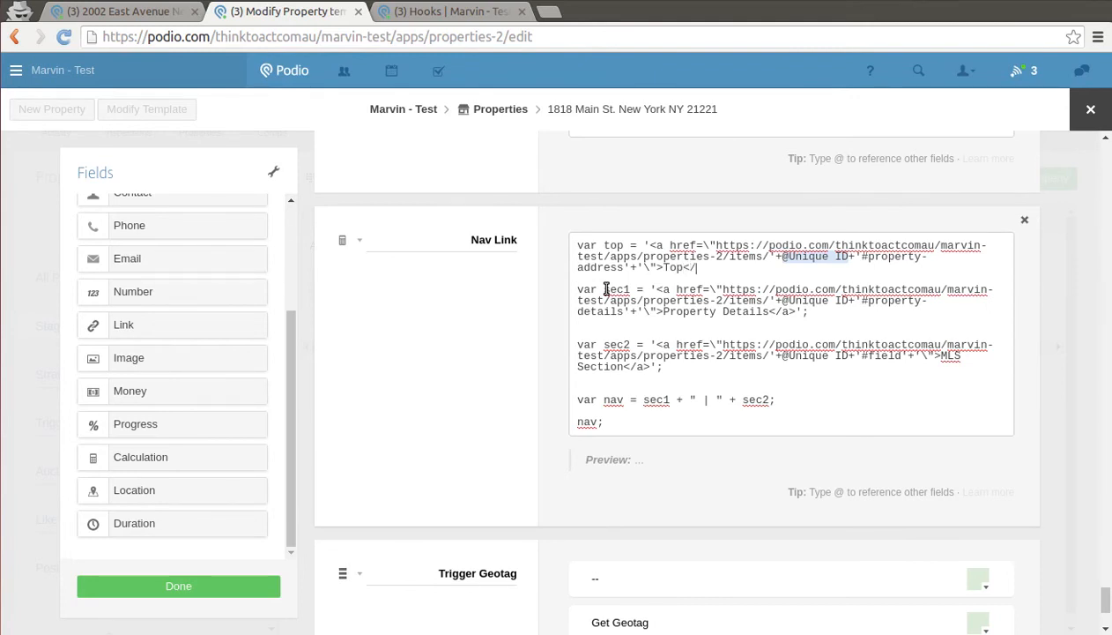
text(>')
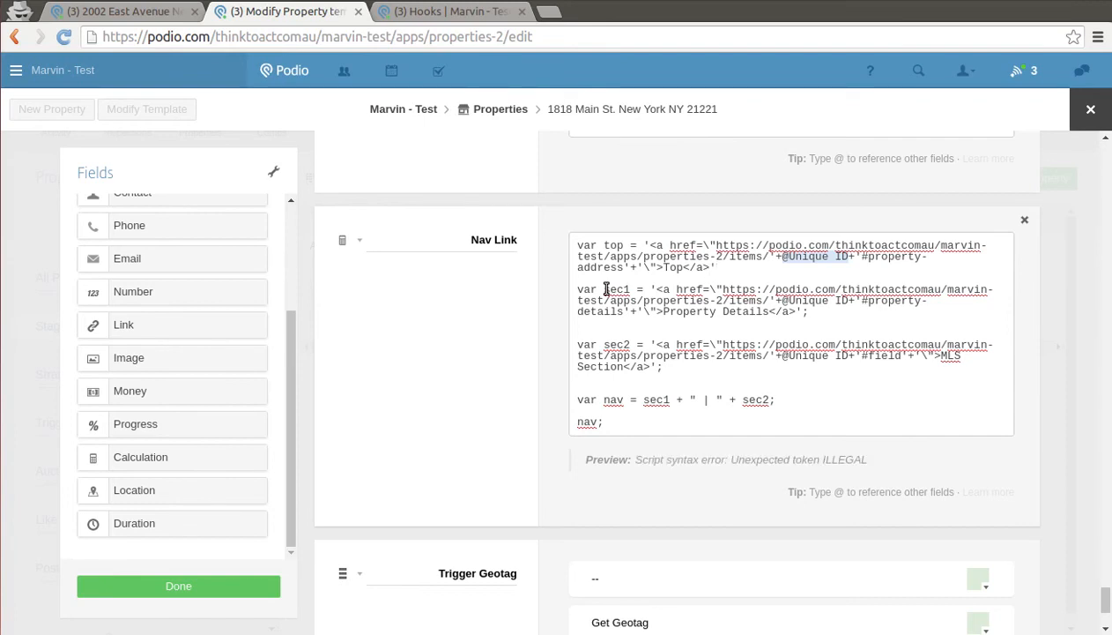
text(;)
click(792, 301)
key(shift+Right)
key(shift+Right)
key(shift+Right)
key(shift+Right)
key(shift+Right)
key(shift+Right)
key(shift+Right)
key(shift+Right)
key(shift+Right)
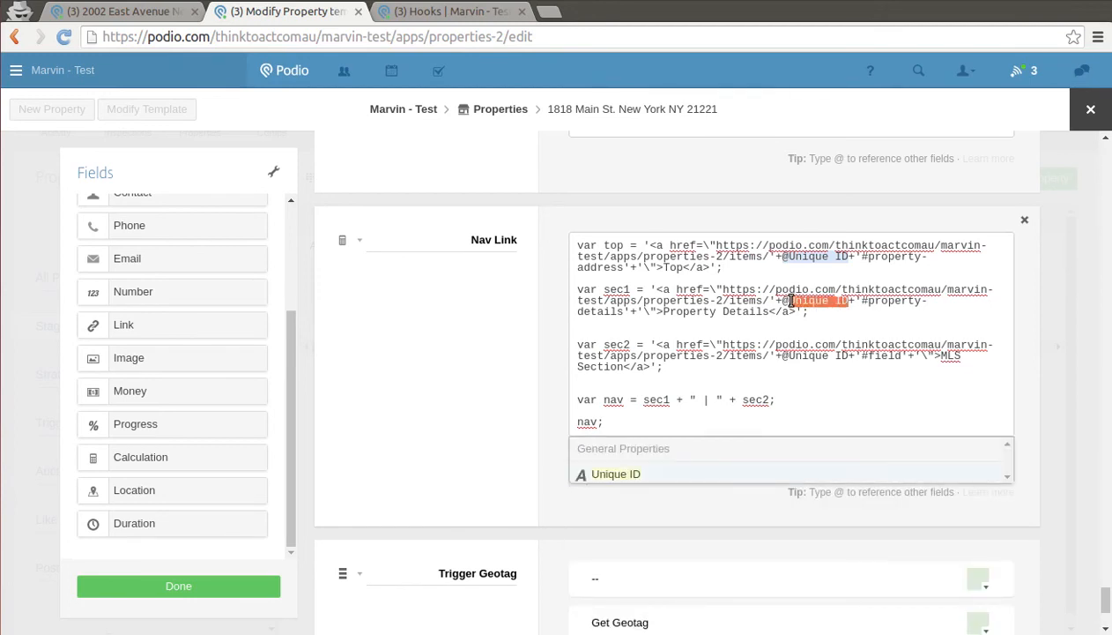
key(Return)
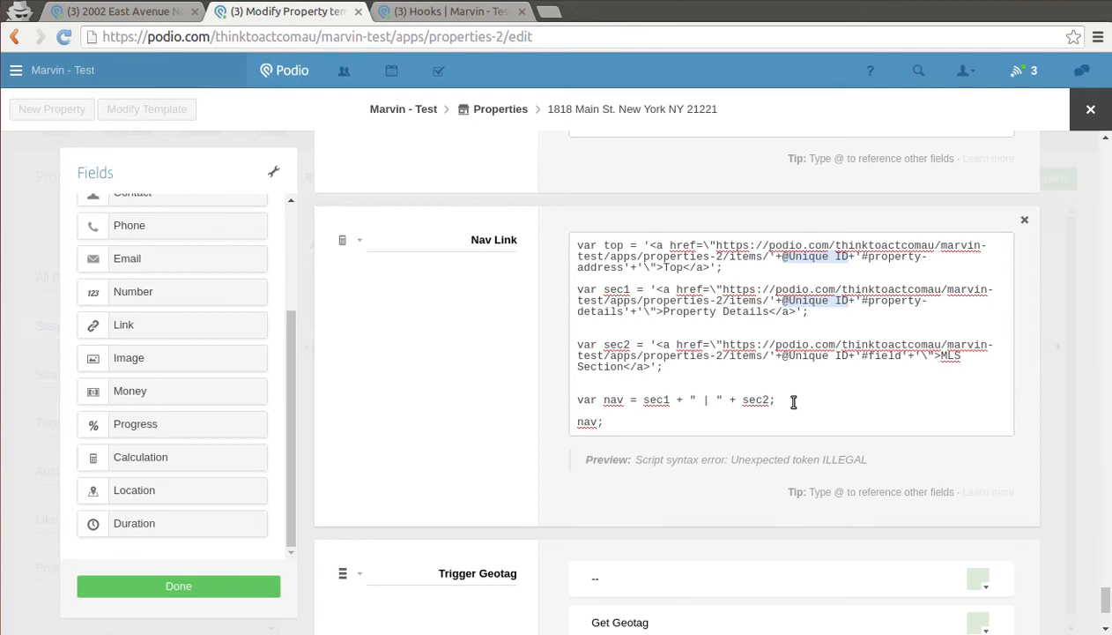
key(shift+Right)
key(shift+Right)
key(shift+Right)
key(shift+Right)
key(shift+Right)
key(shift+Right)
key(shift+Right)
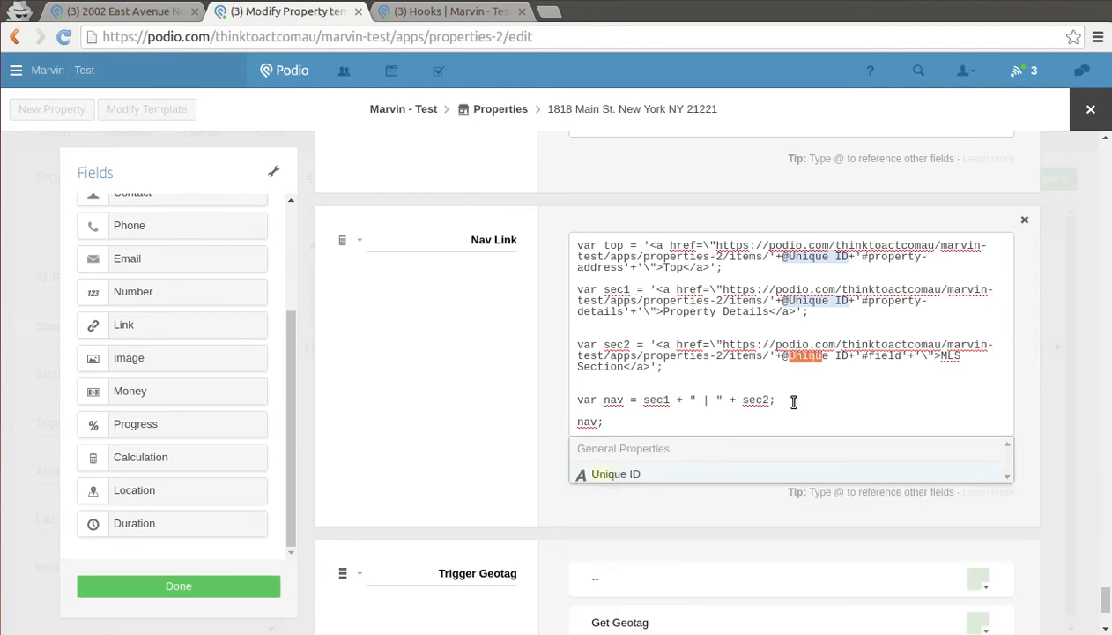
key(shift+Right)
key(shift+Right)
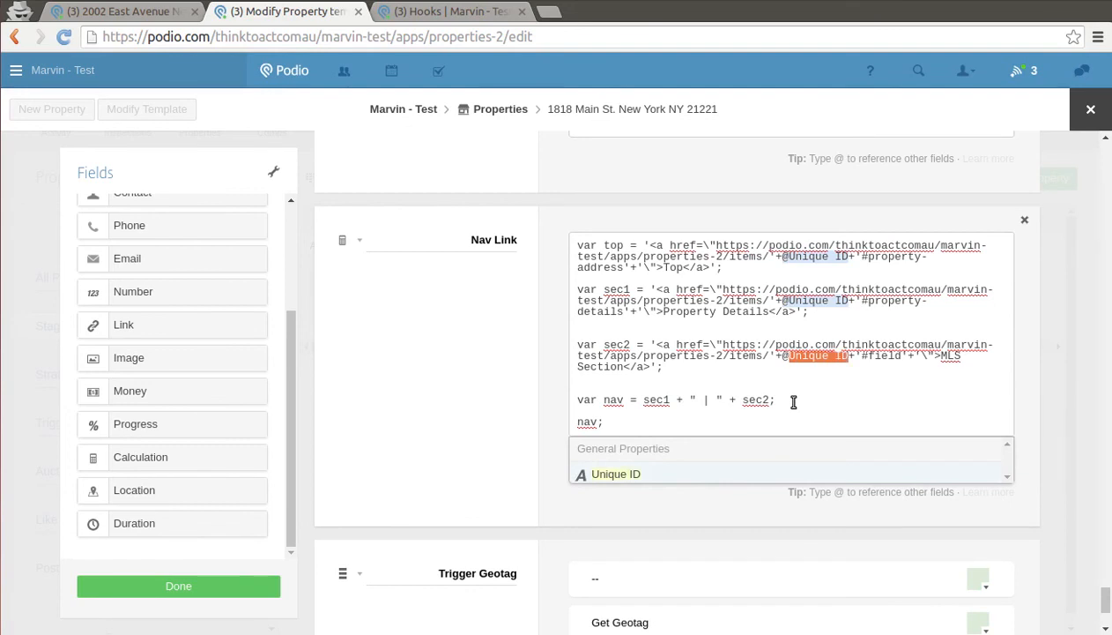
key(Return)
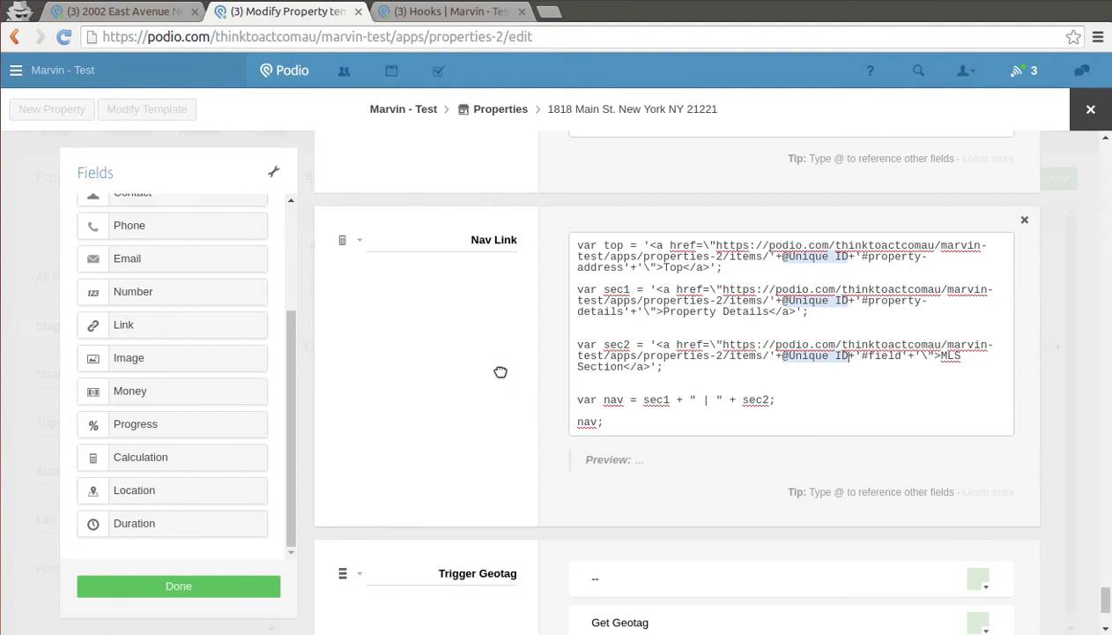
- Insert top + " | " + before sec1 in the nav variable and save the modified template
click(645, 402)
text(top)
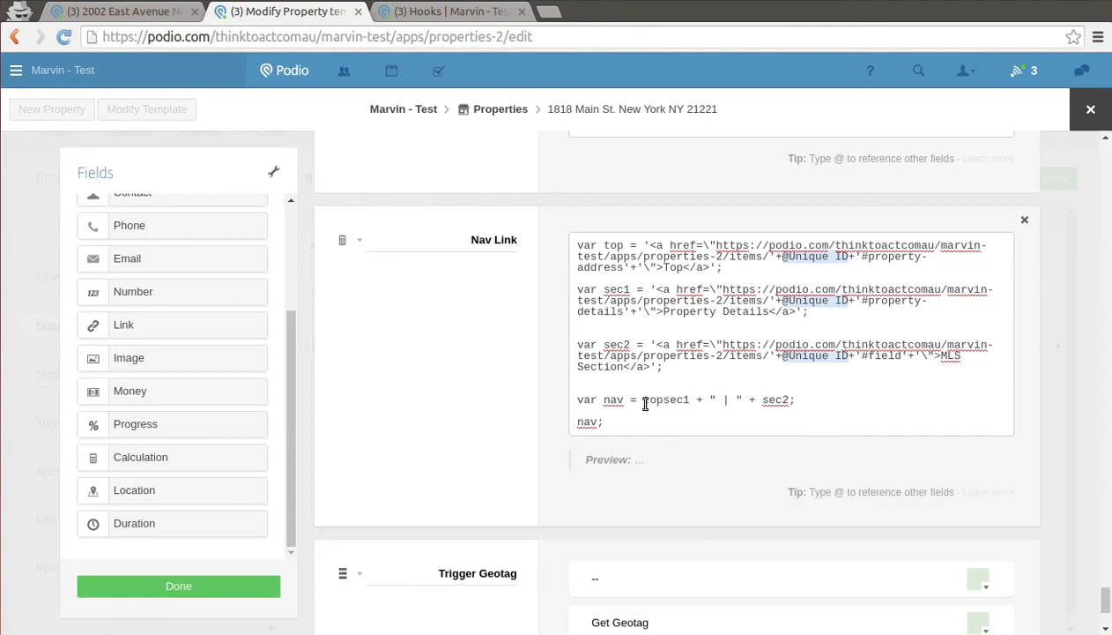
text( +)
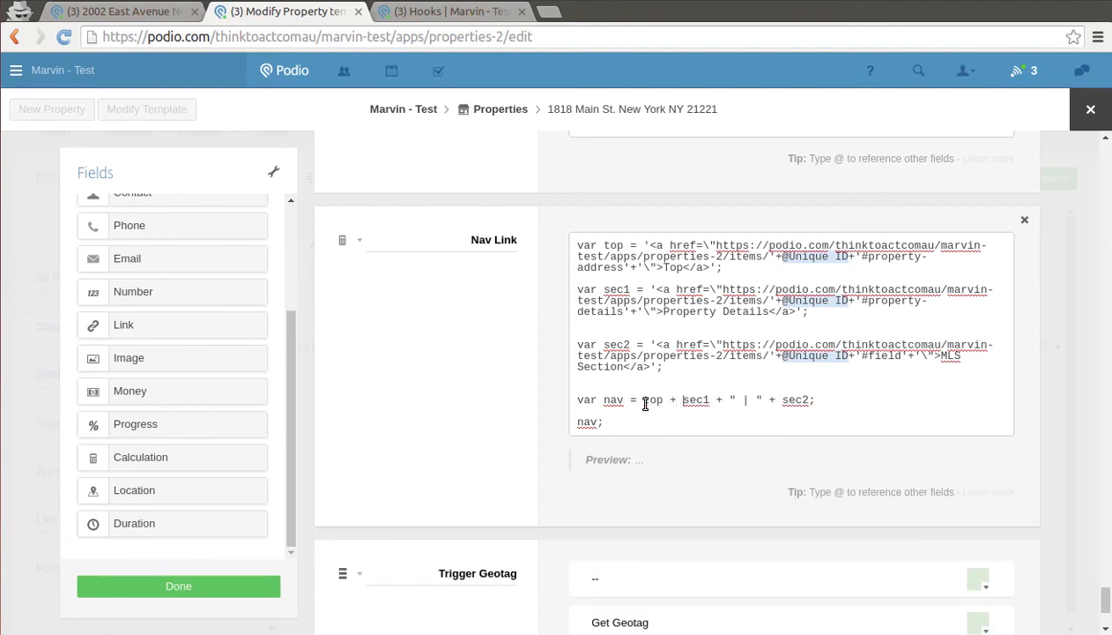
text( " )
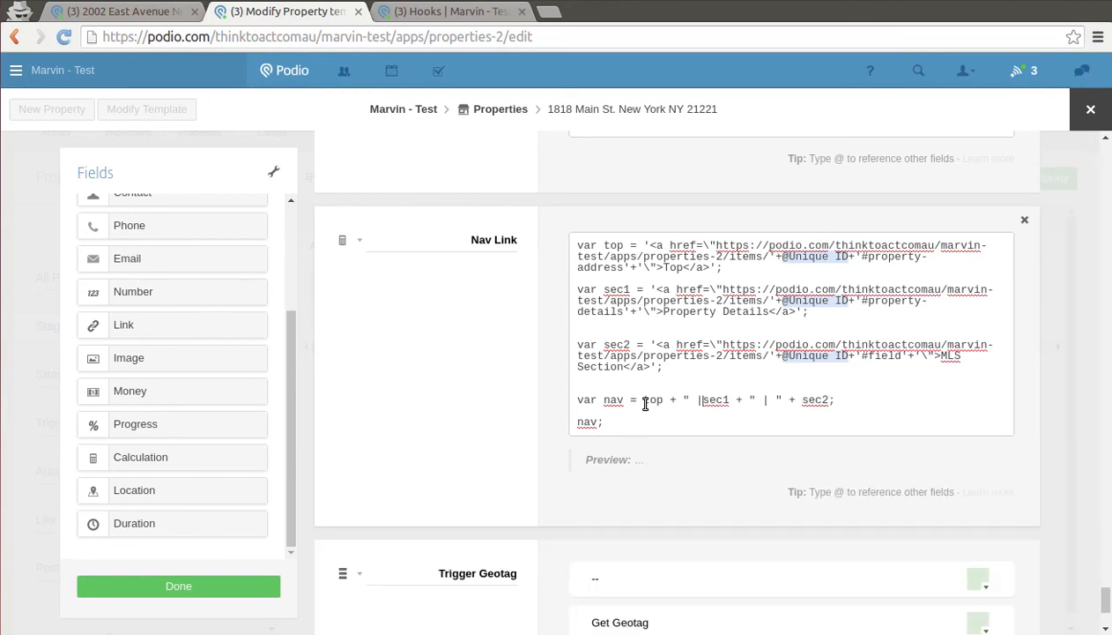
text(| ")
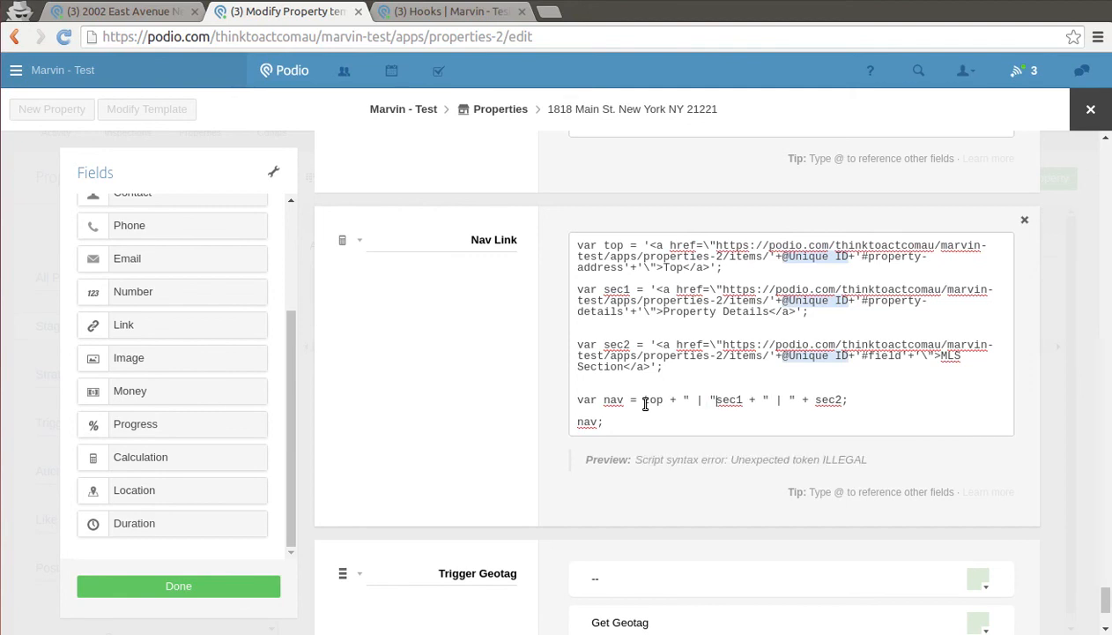
text( +)
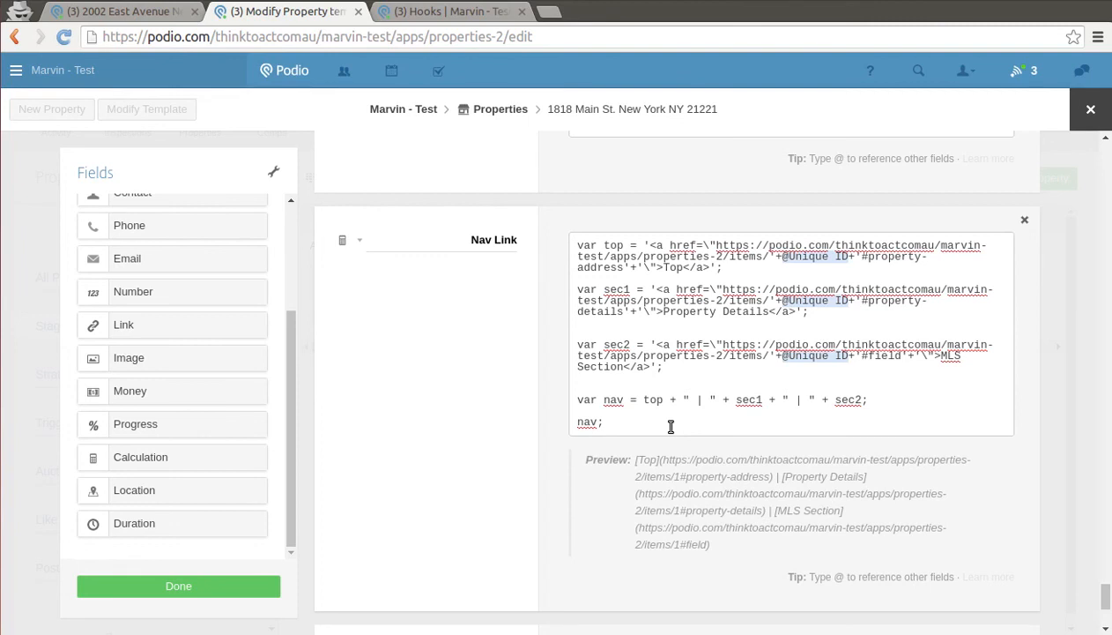
click(179, 586)
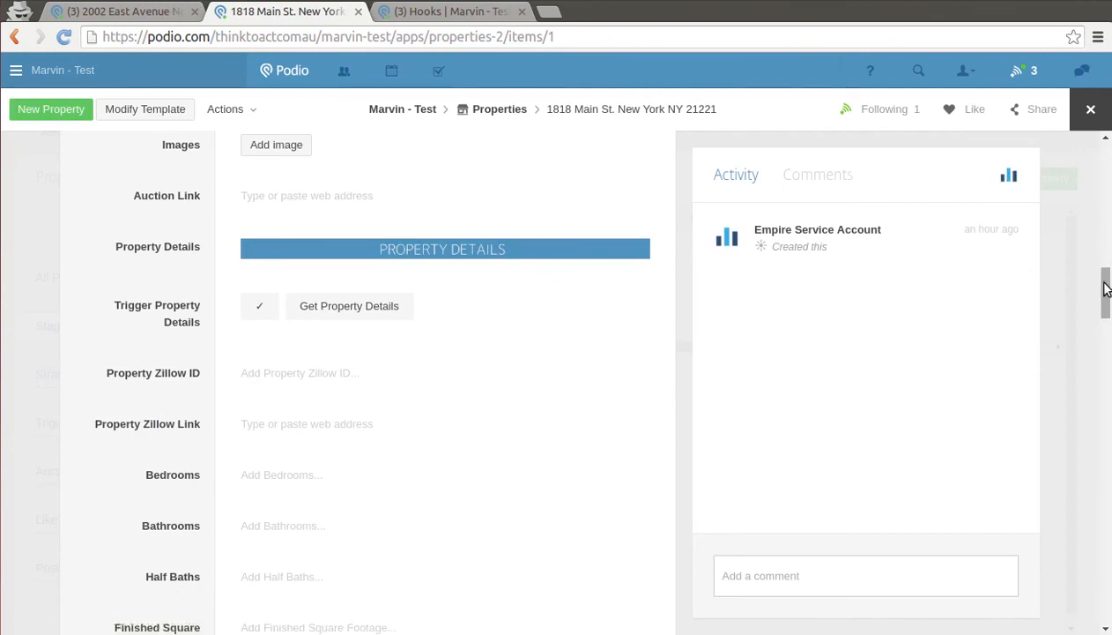
- Test the 1818 Main St. item's navigation by following the Geotag, Top, Geotag and Property Details links
drag(1106, 289, 1109, 141)
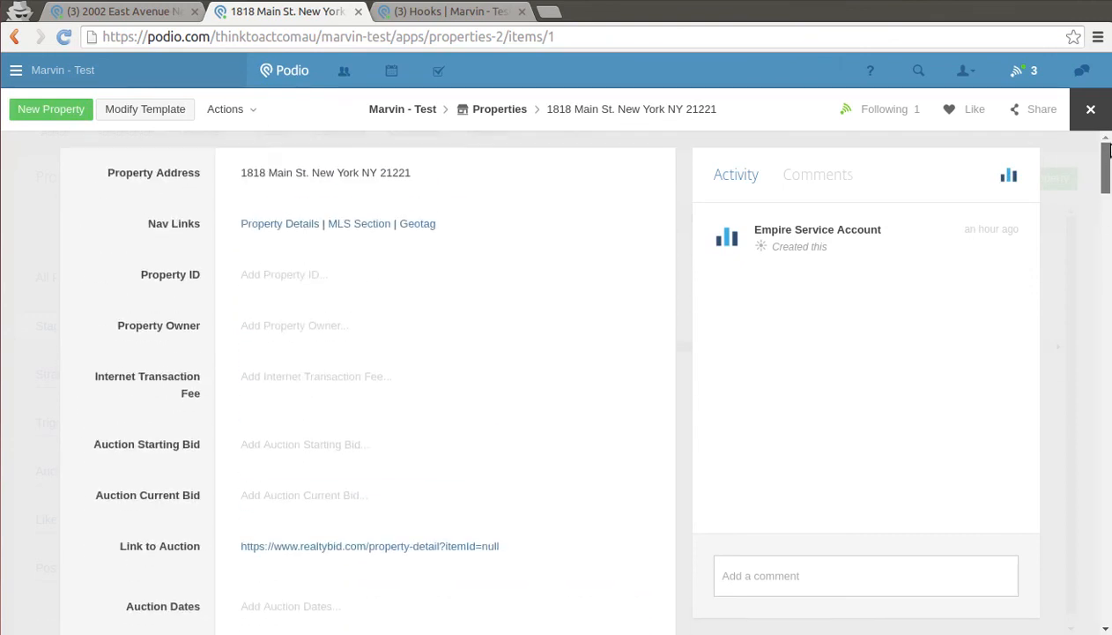
click(429, 226)
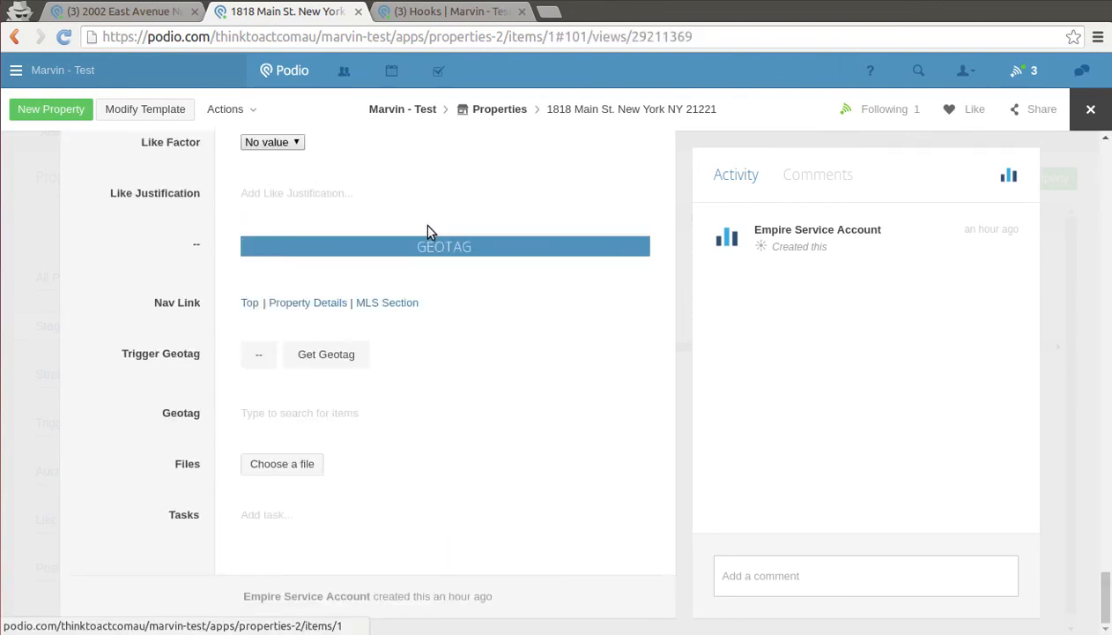
click(249, 304)
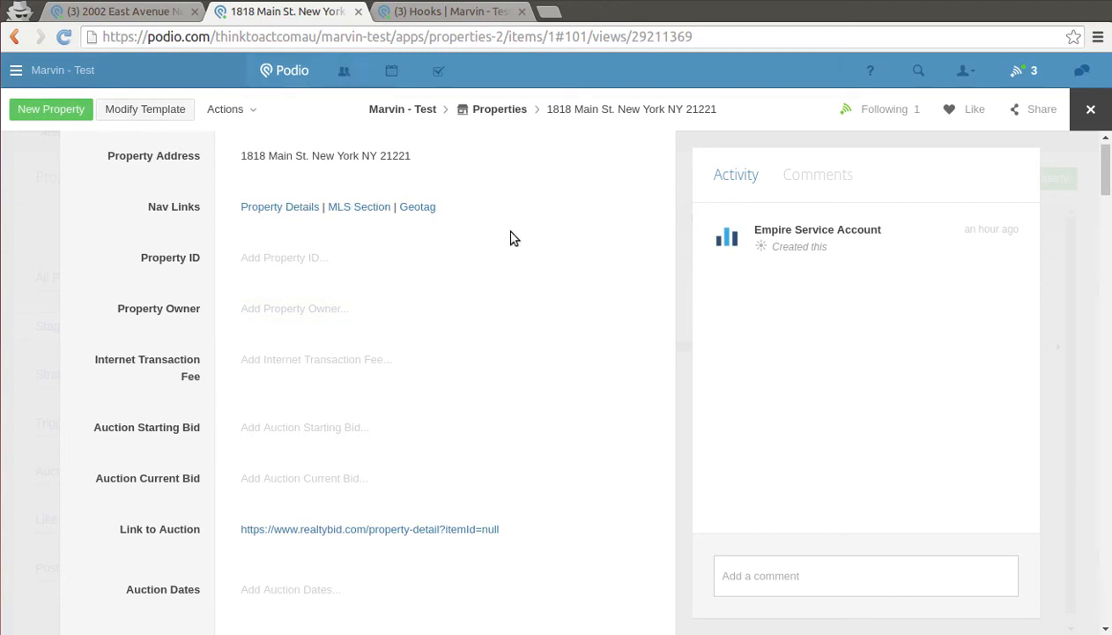
click(422, 208)
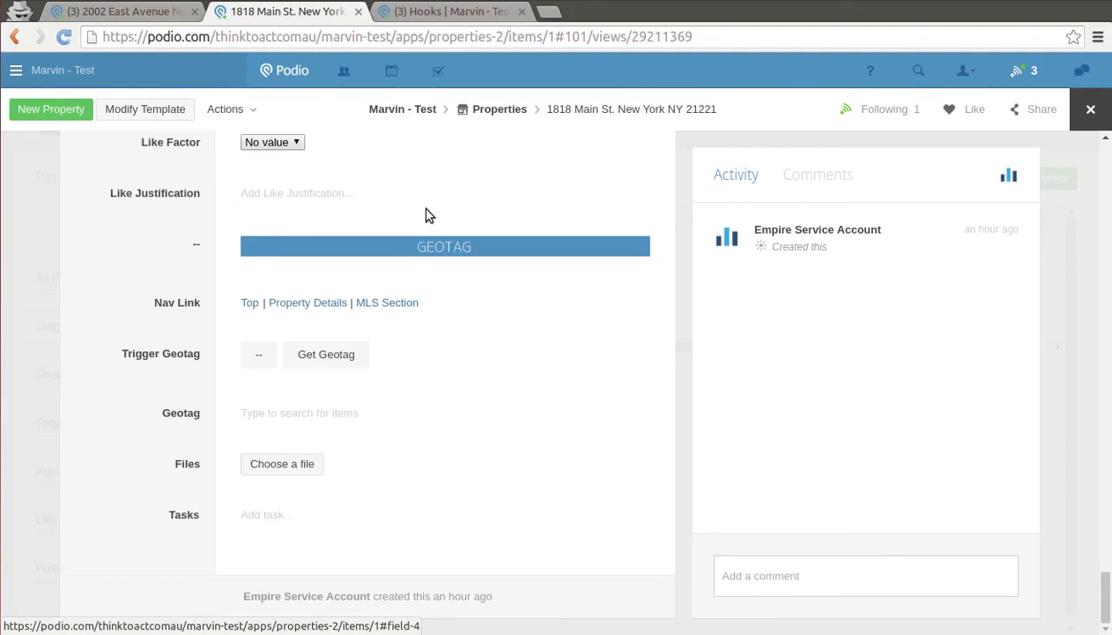
click(334, 304)
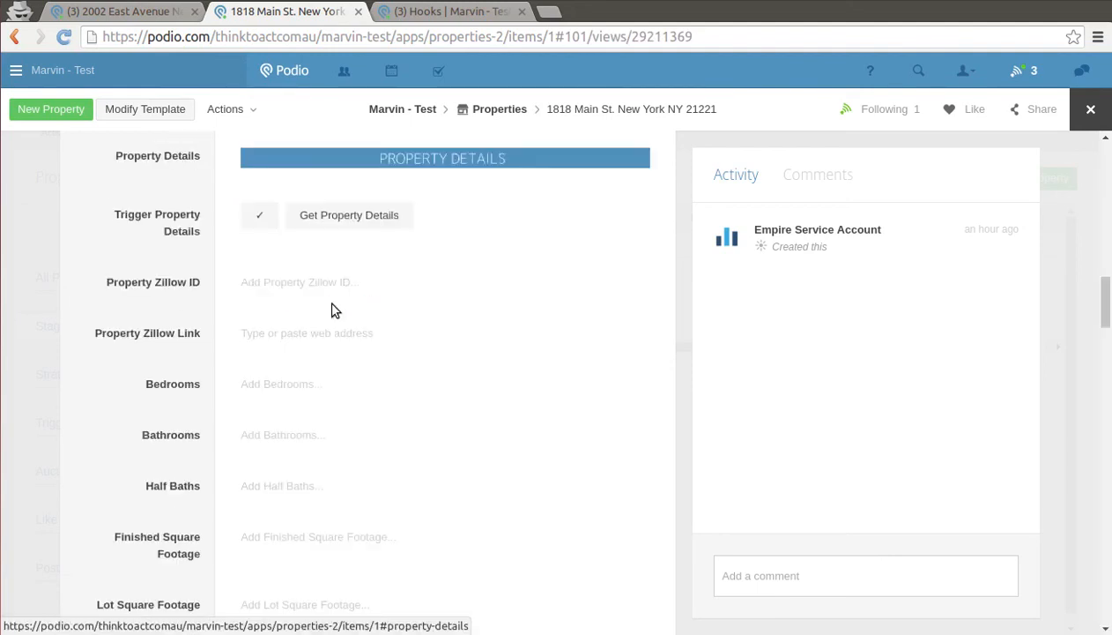